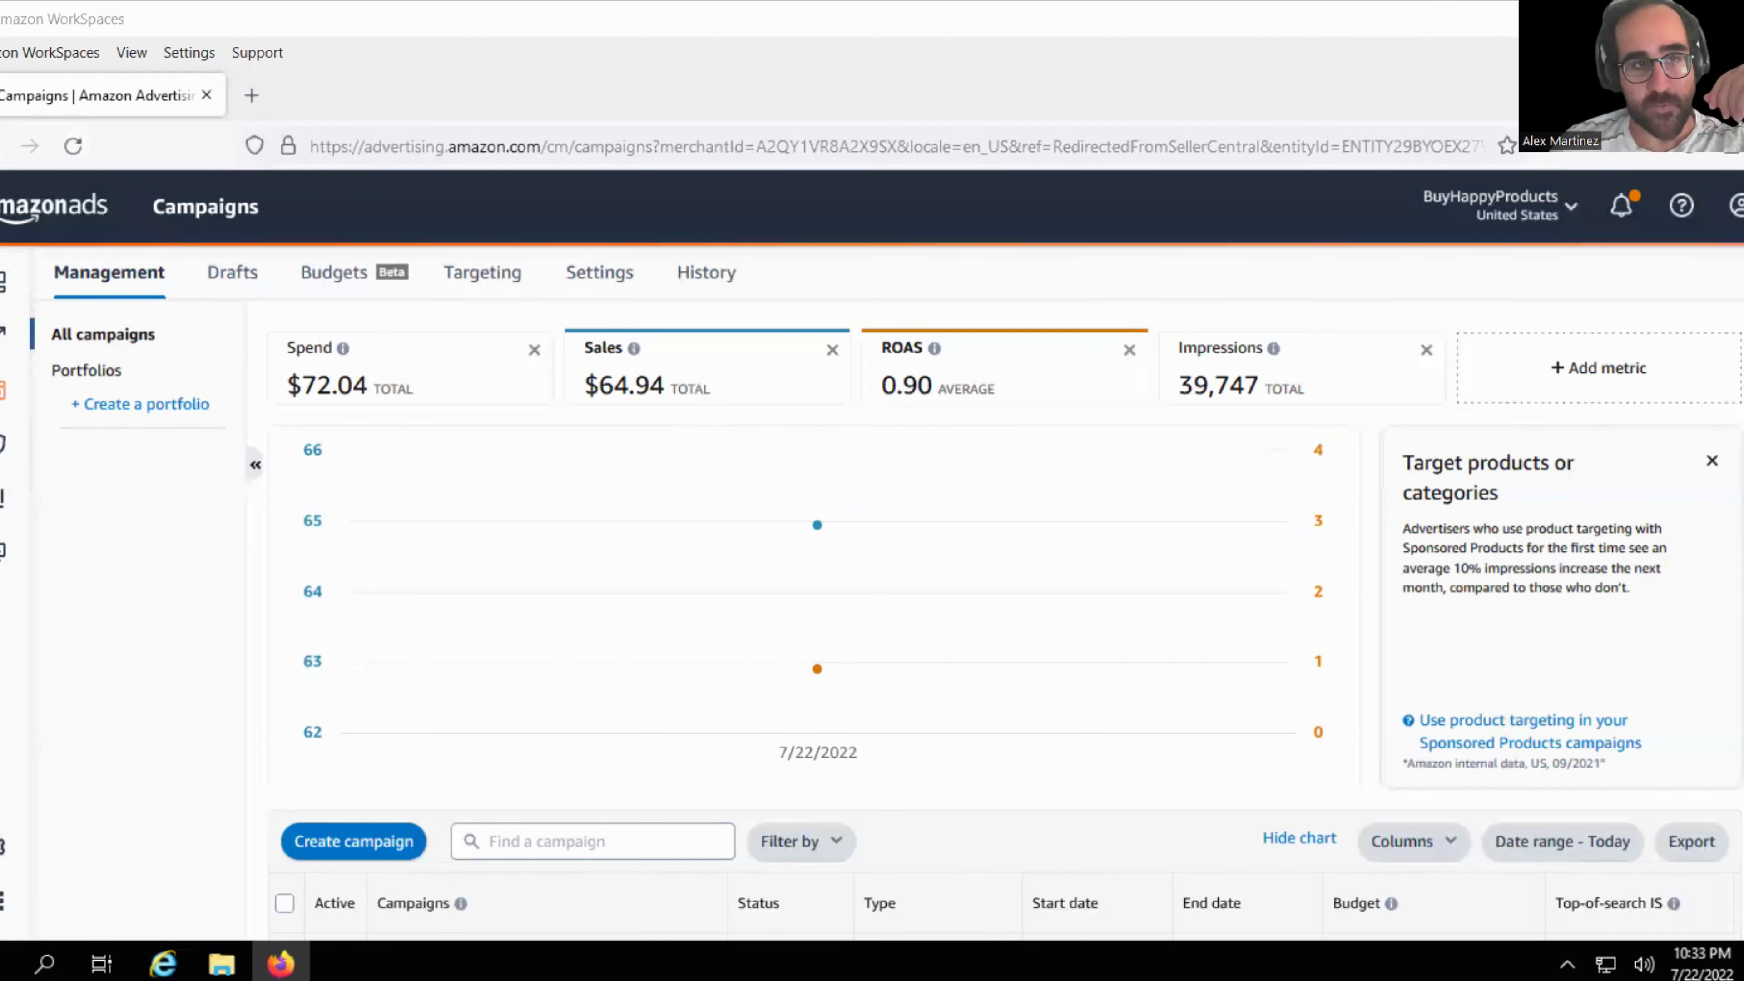
# Return to the Seller Central home page and open the Campaign Manager.
pyautogui.hotkey('alt', 'Left')
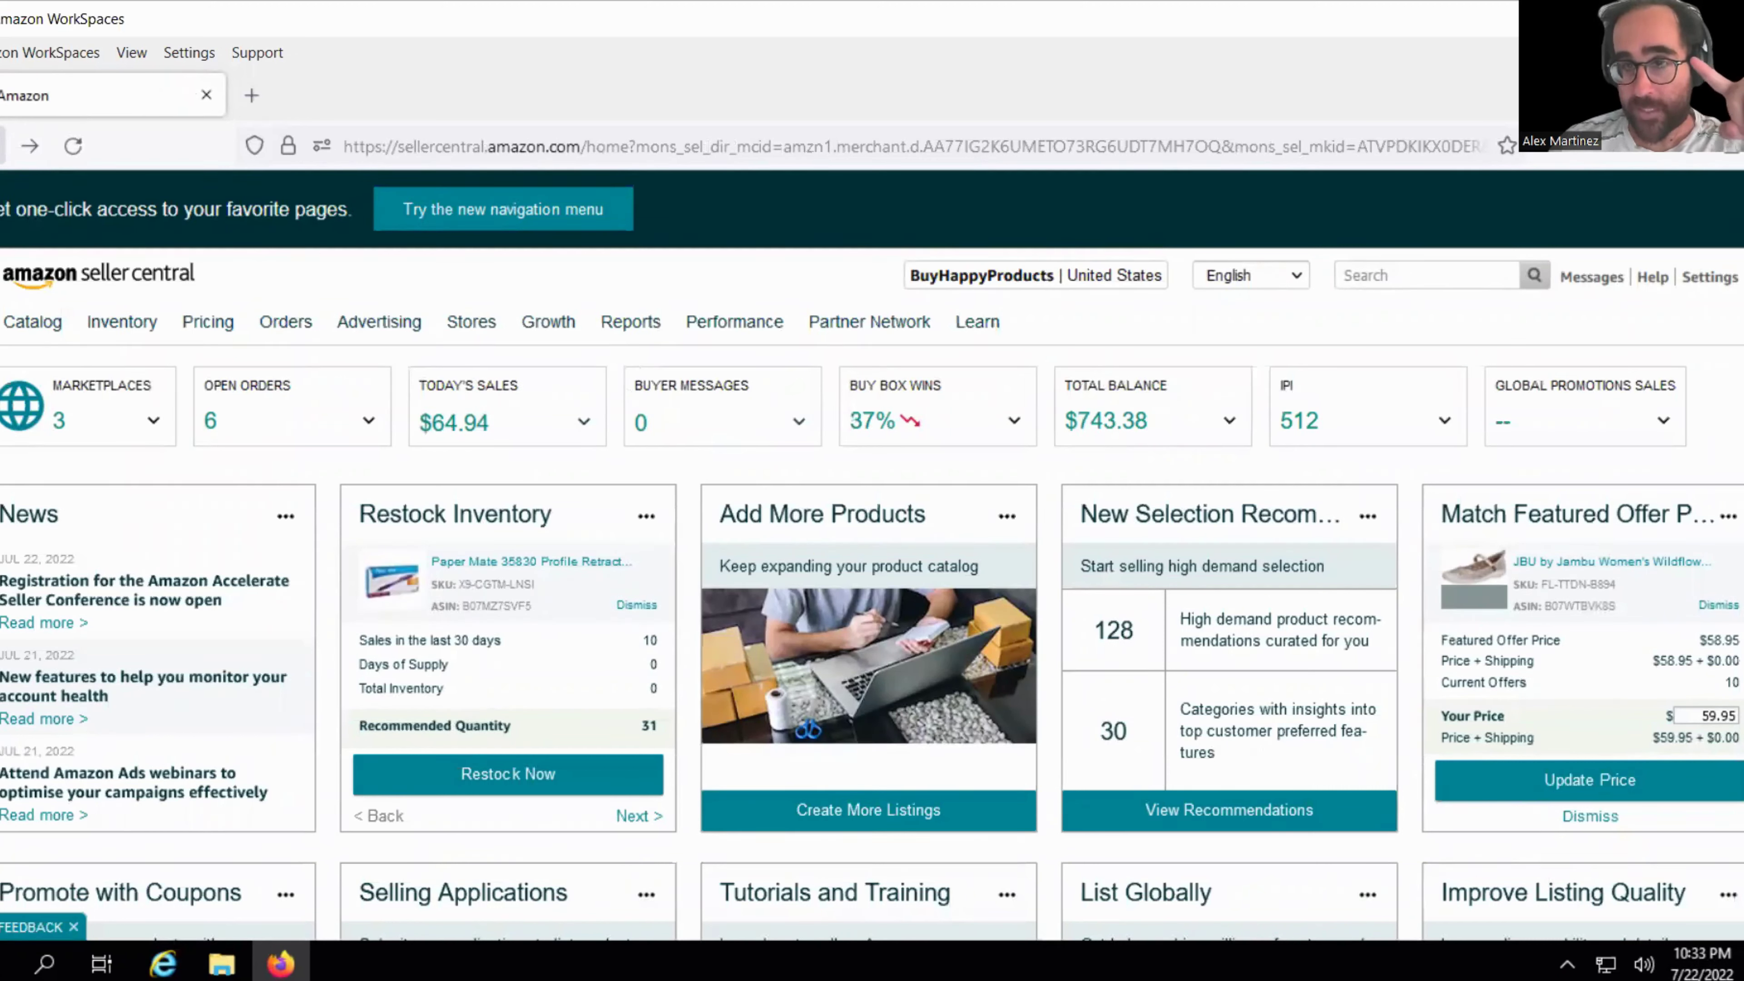
pyautogui.moveTo(193, 344)
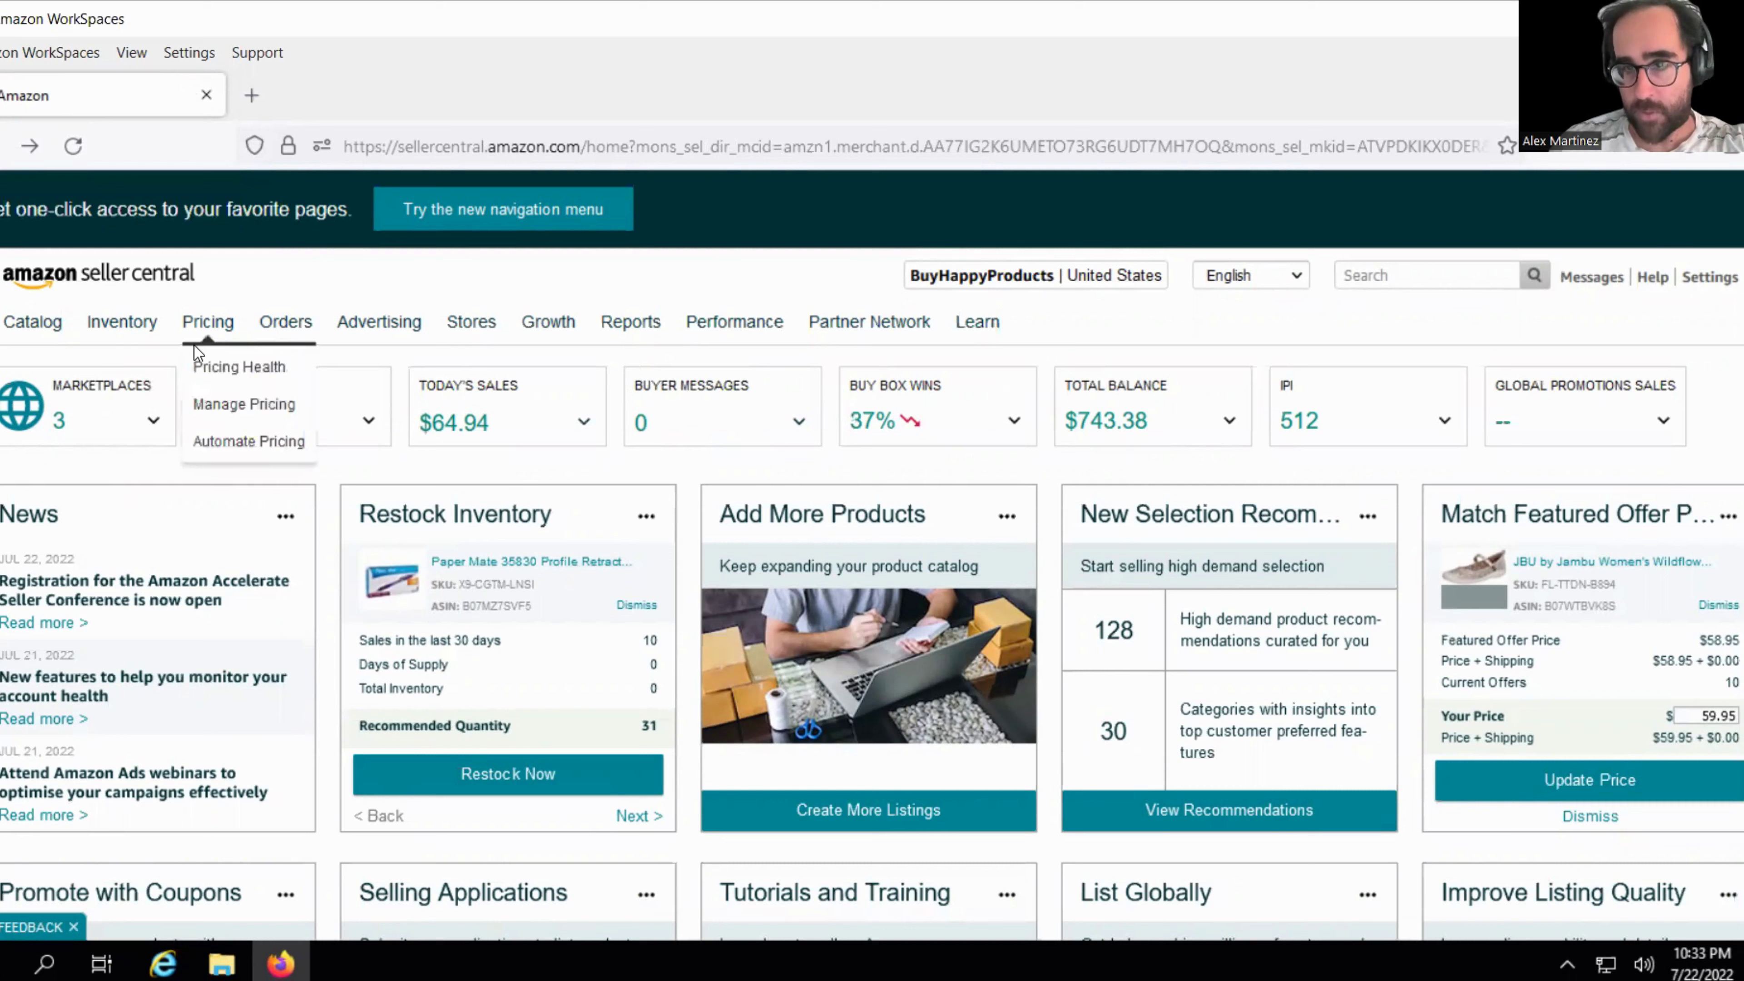
pyautogui.moveTo(380, 330)
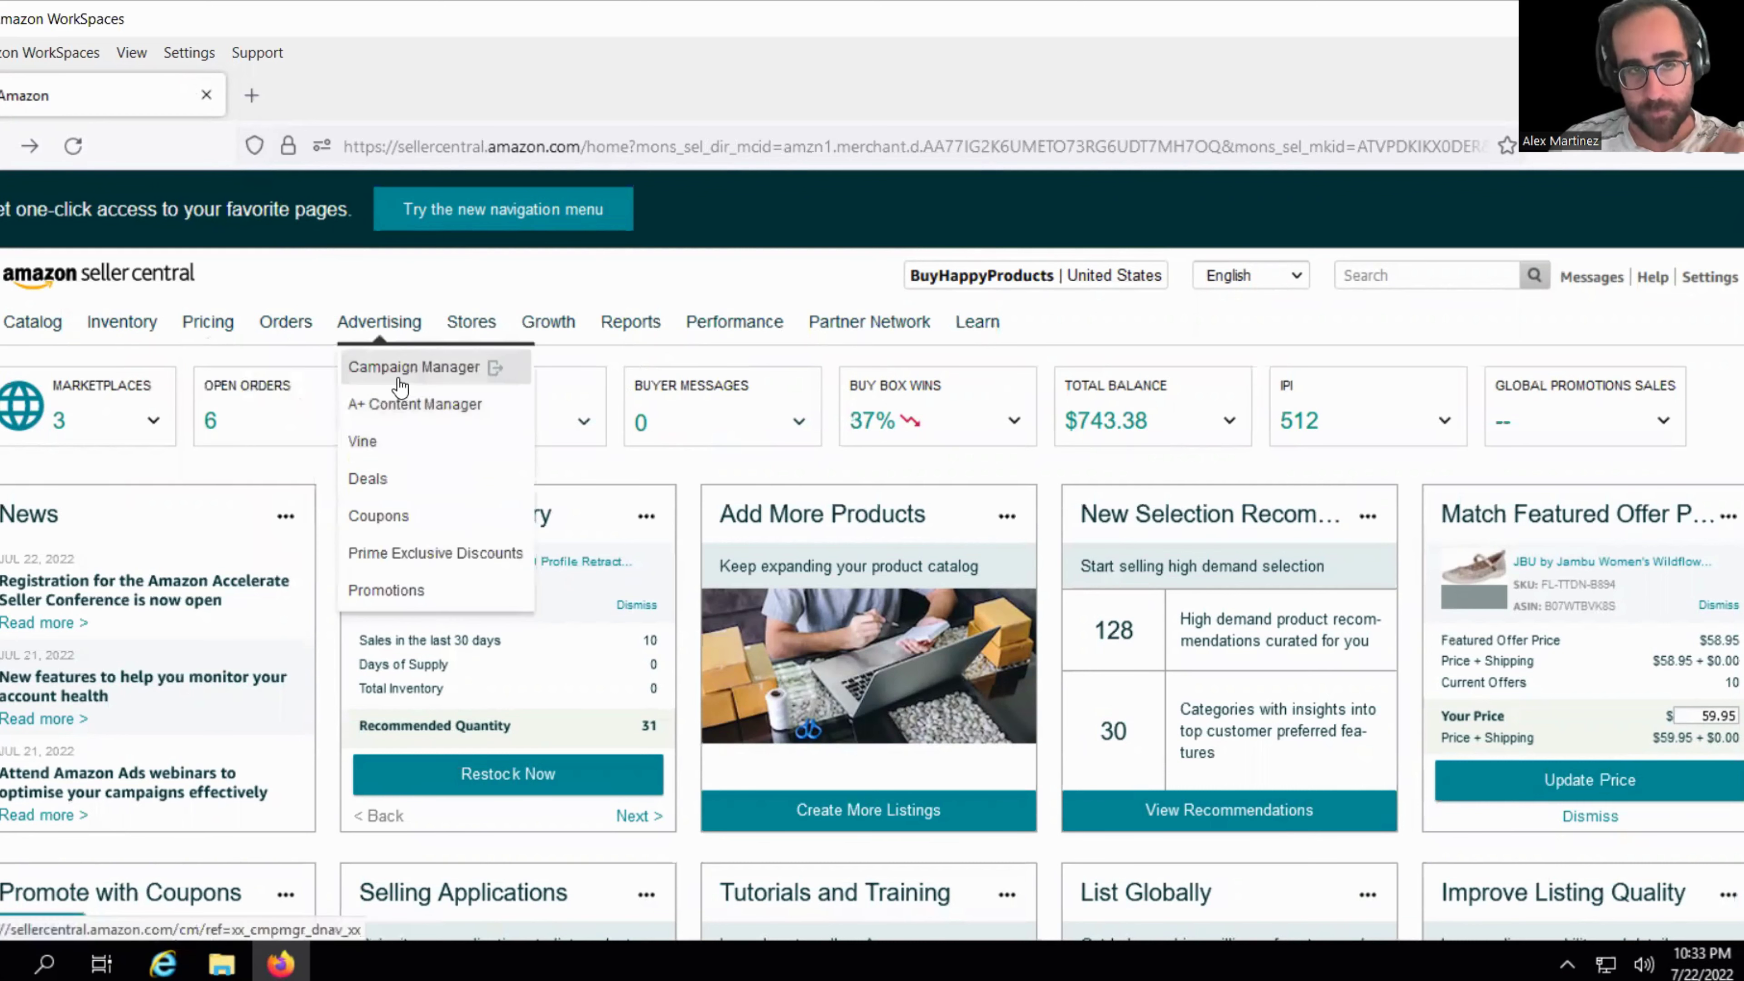
pyautogui.click(398, 379)
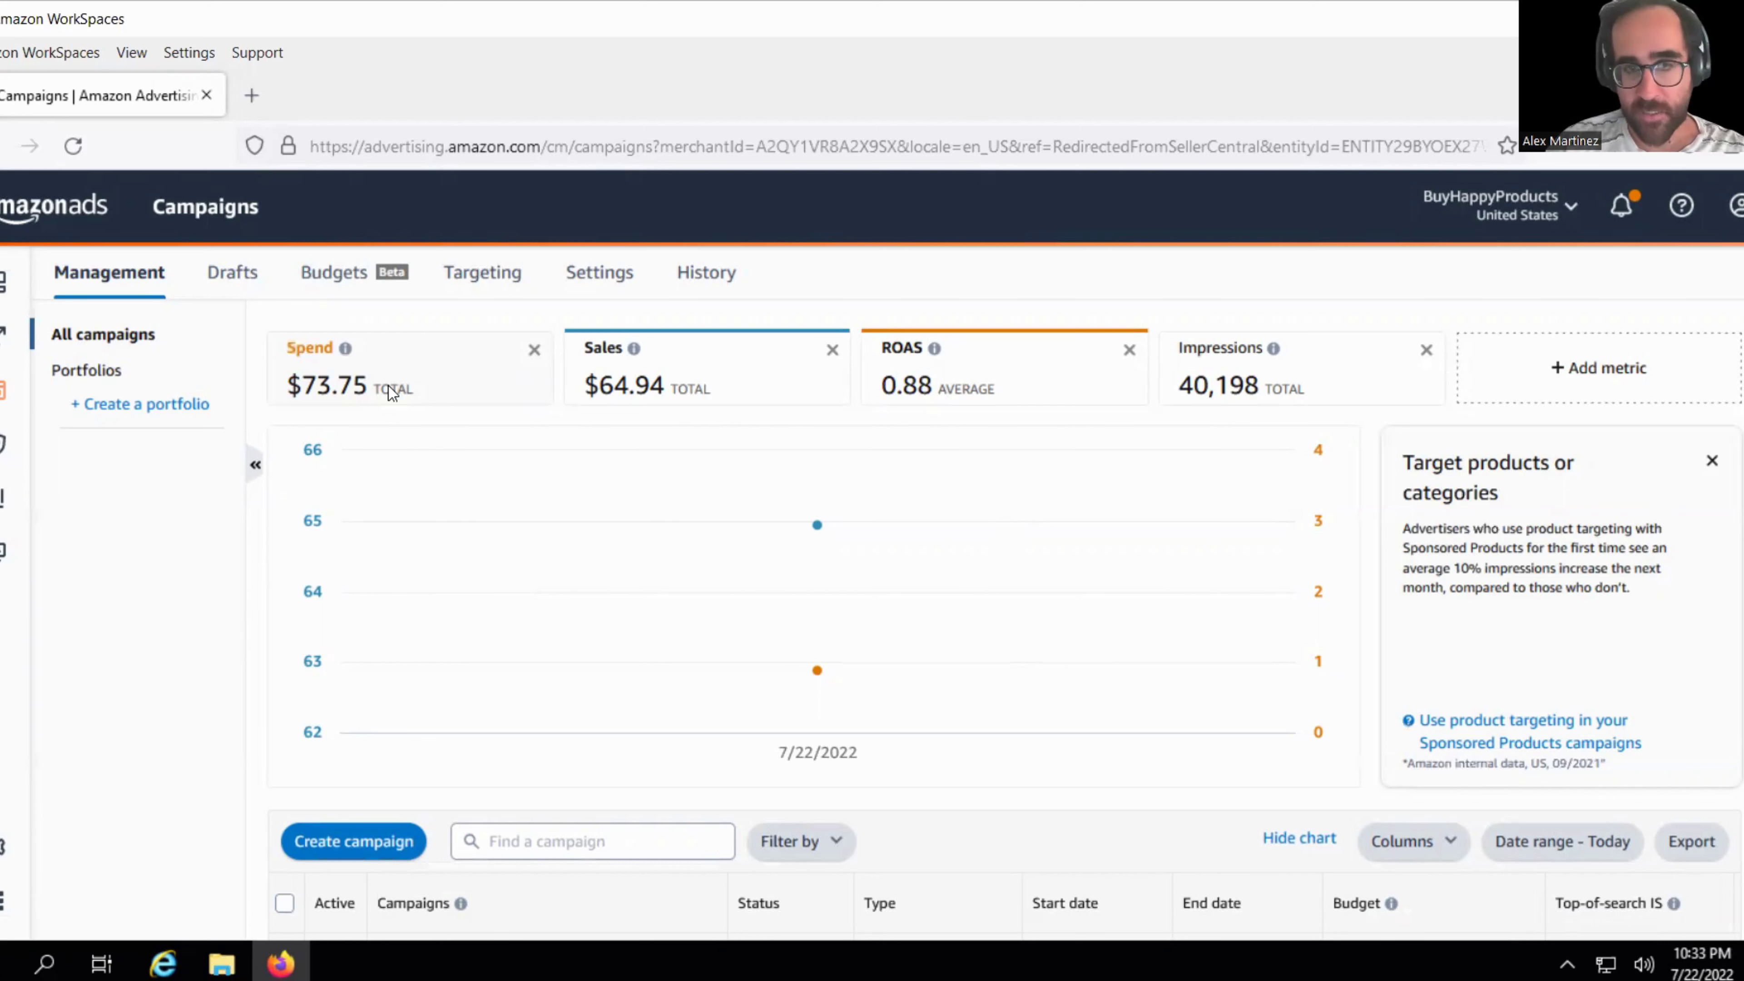
# Add the advertising cost of sales (ACOS) metric to the summary above the campaigns chart.
pyautogui.click(1495, 380)
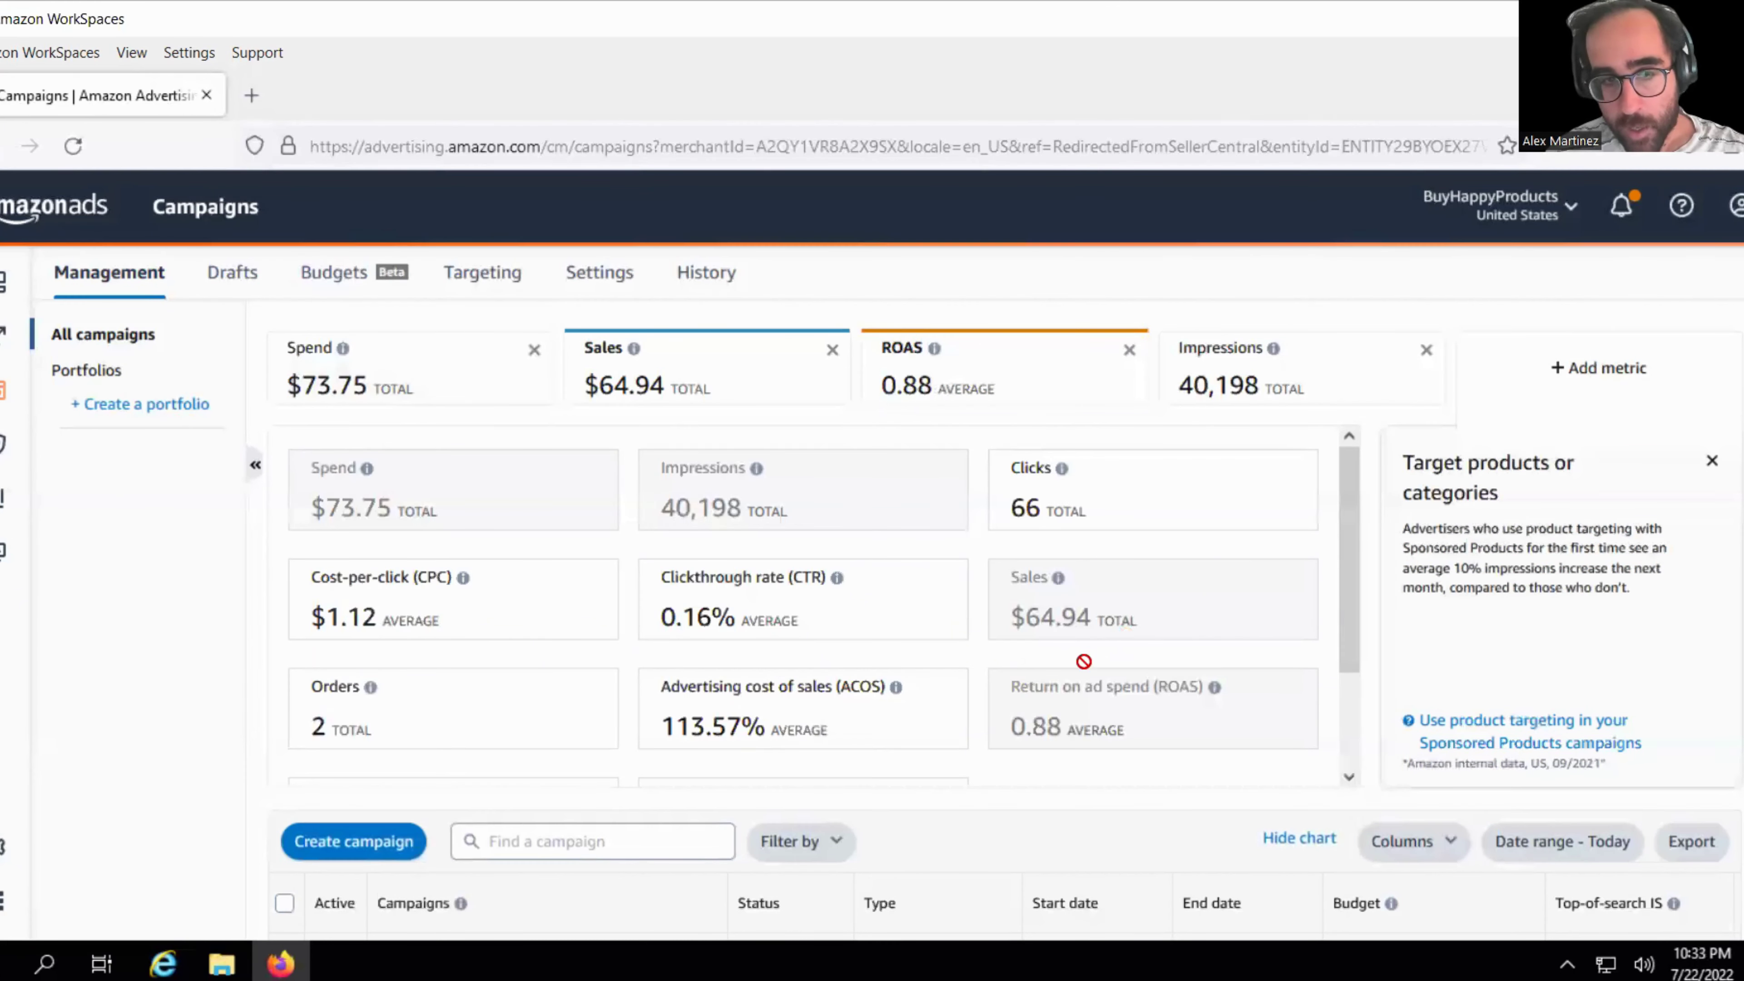
pyautogui.click(839, 706)
pyautogui.moveTo(825, 667)
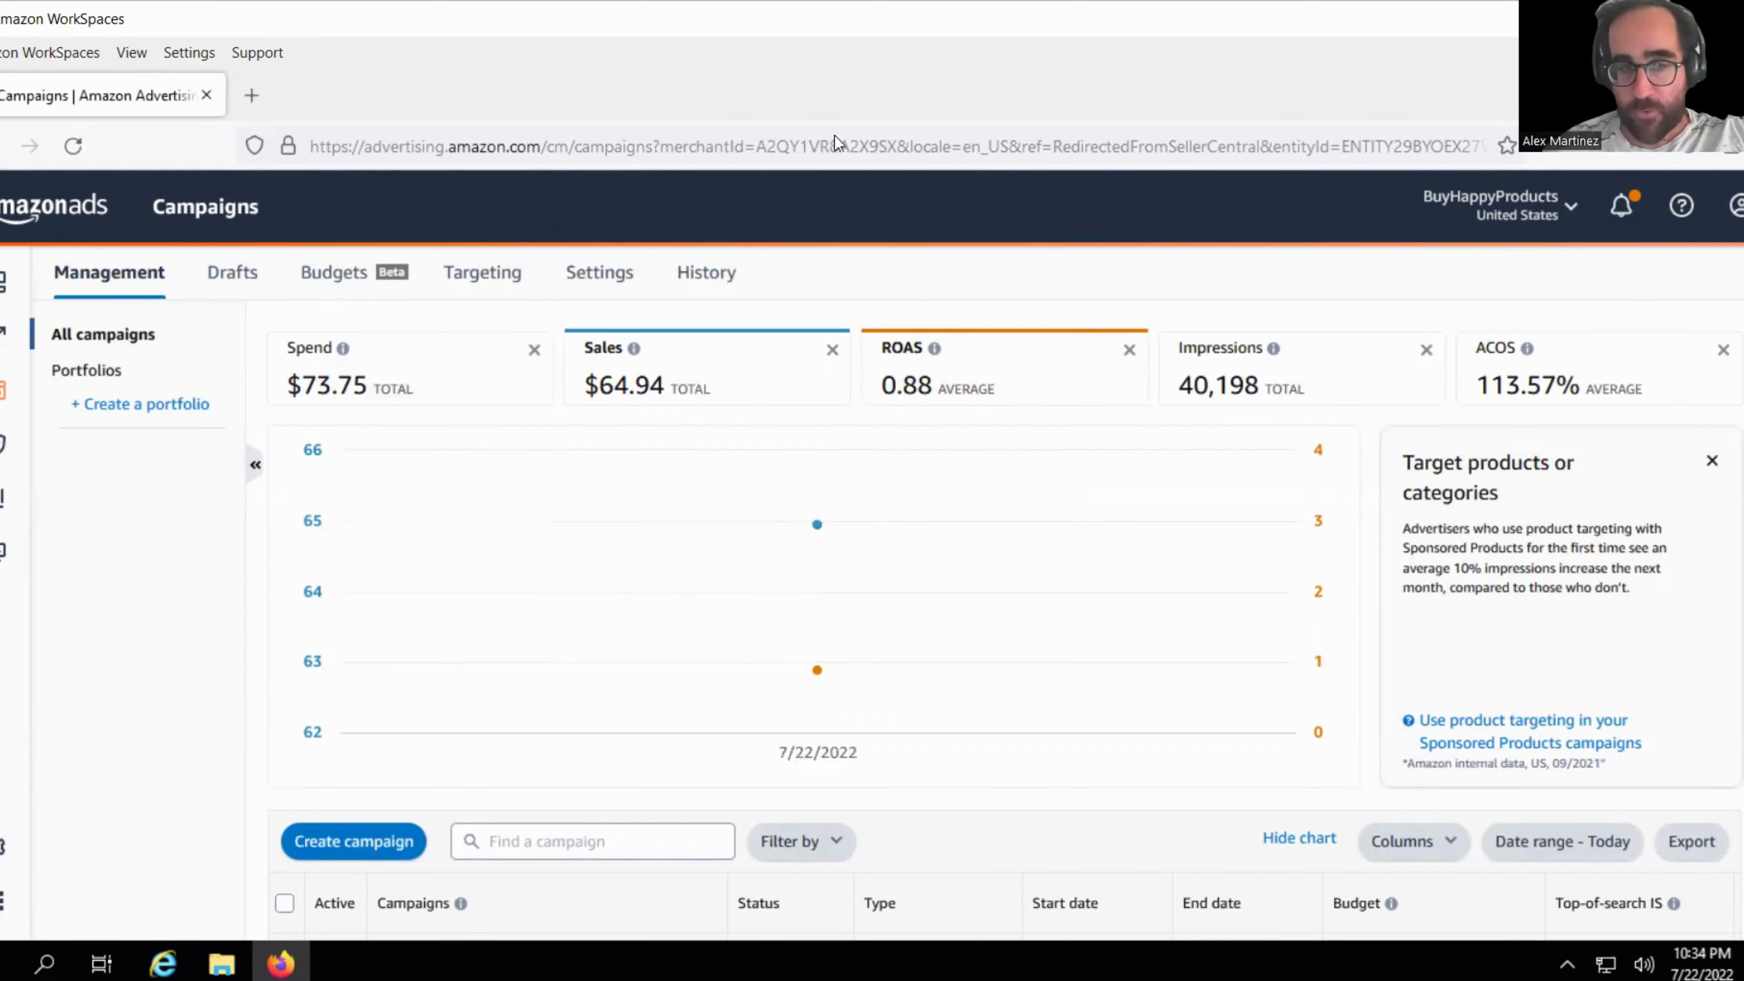
# Open the column customization for the campaigns table and deselect Start date and End date.
pyautogui.scroll(-5, 881, 218)
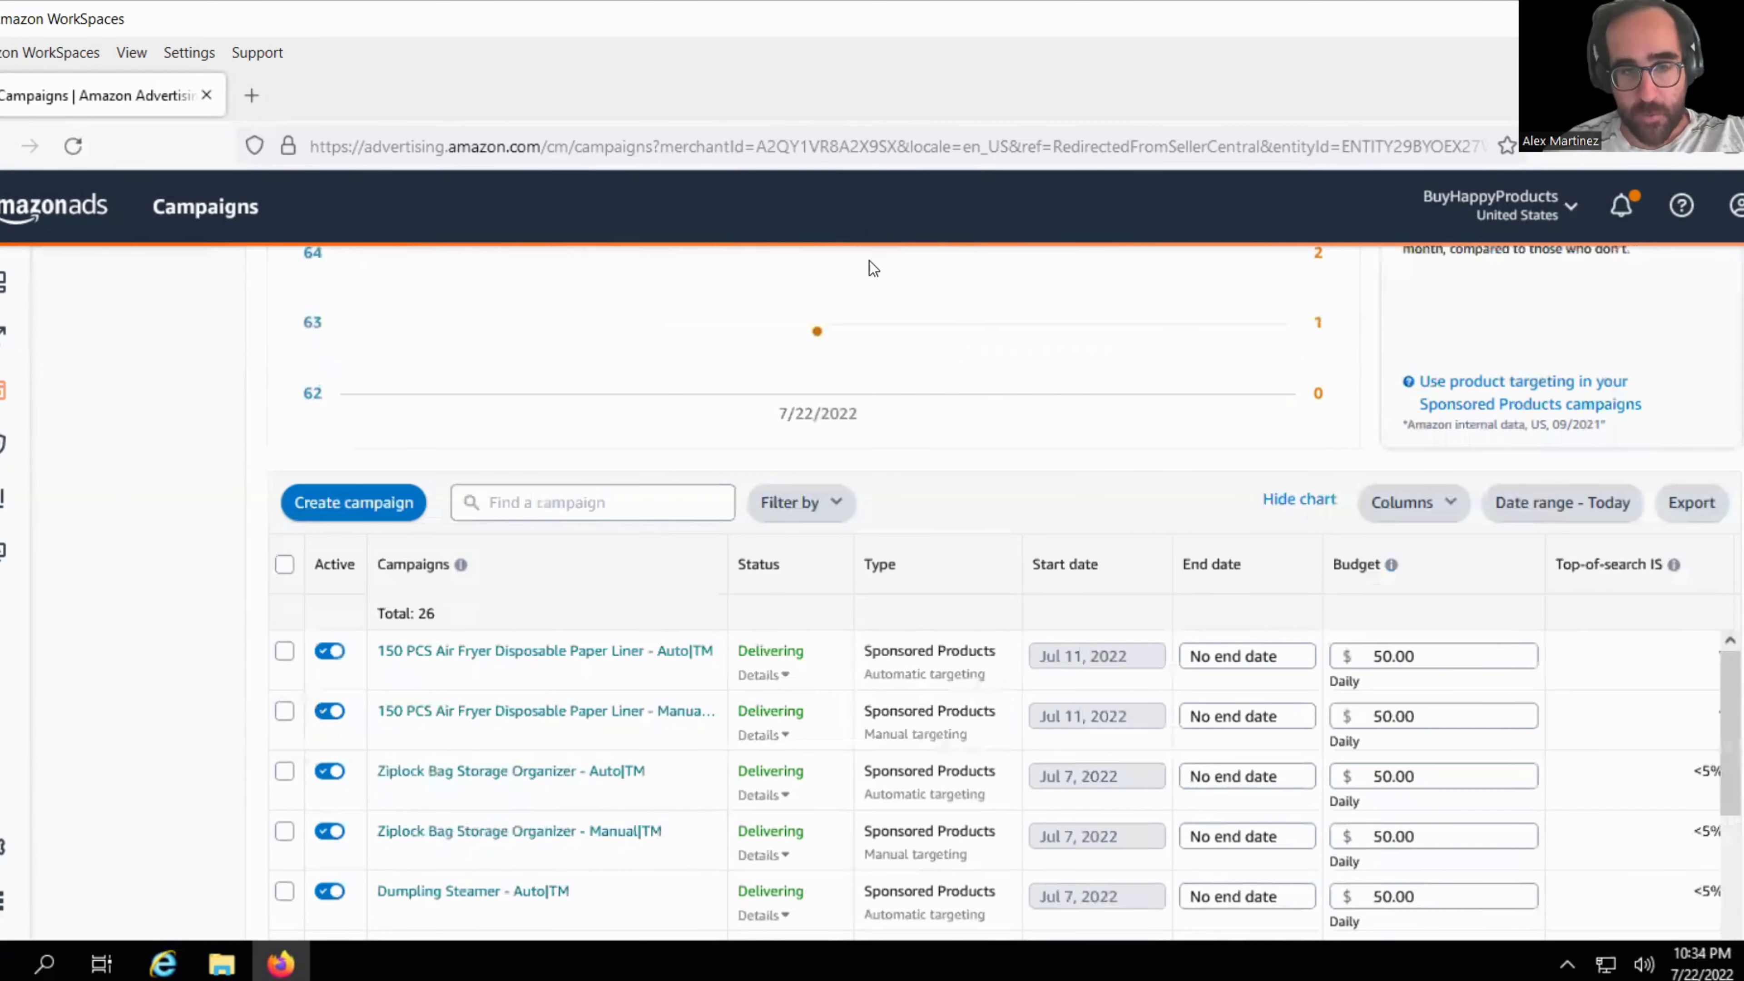
pyautogui.scroll(-4, 916, 728)
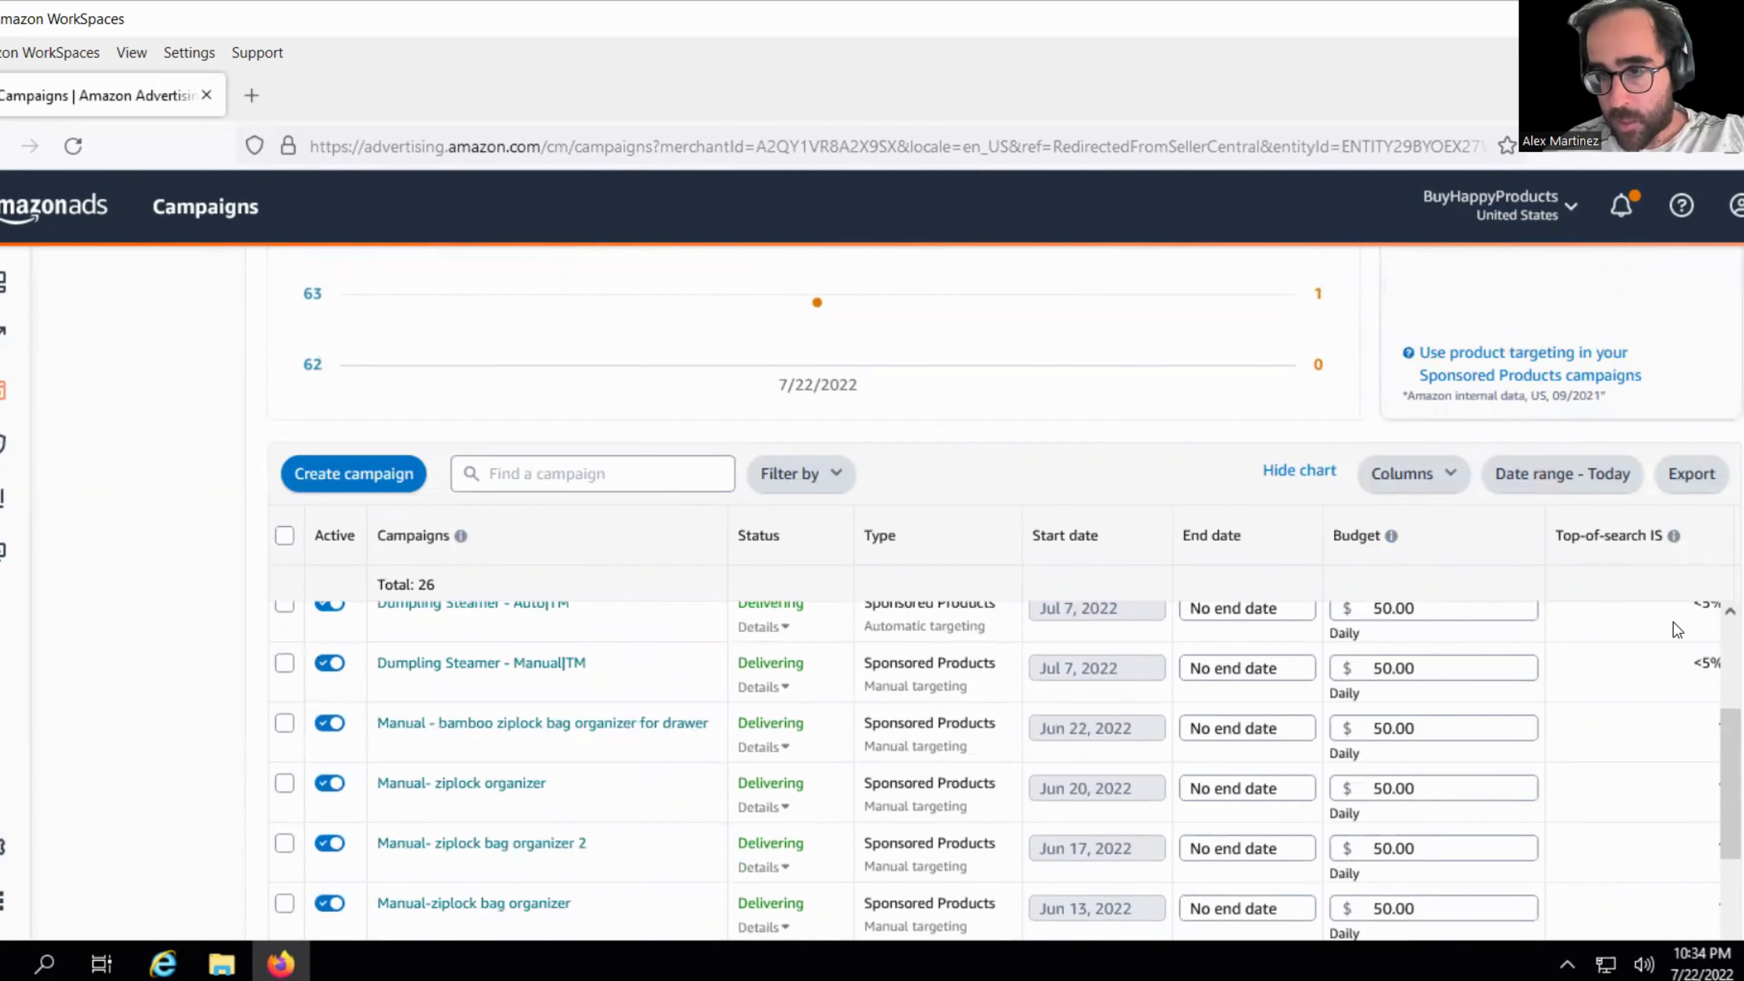
pyautogui.scroll(-5, 1673, 623)
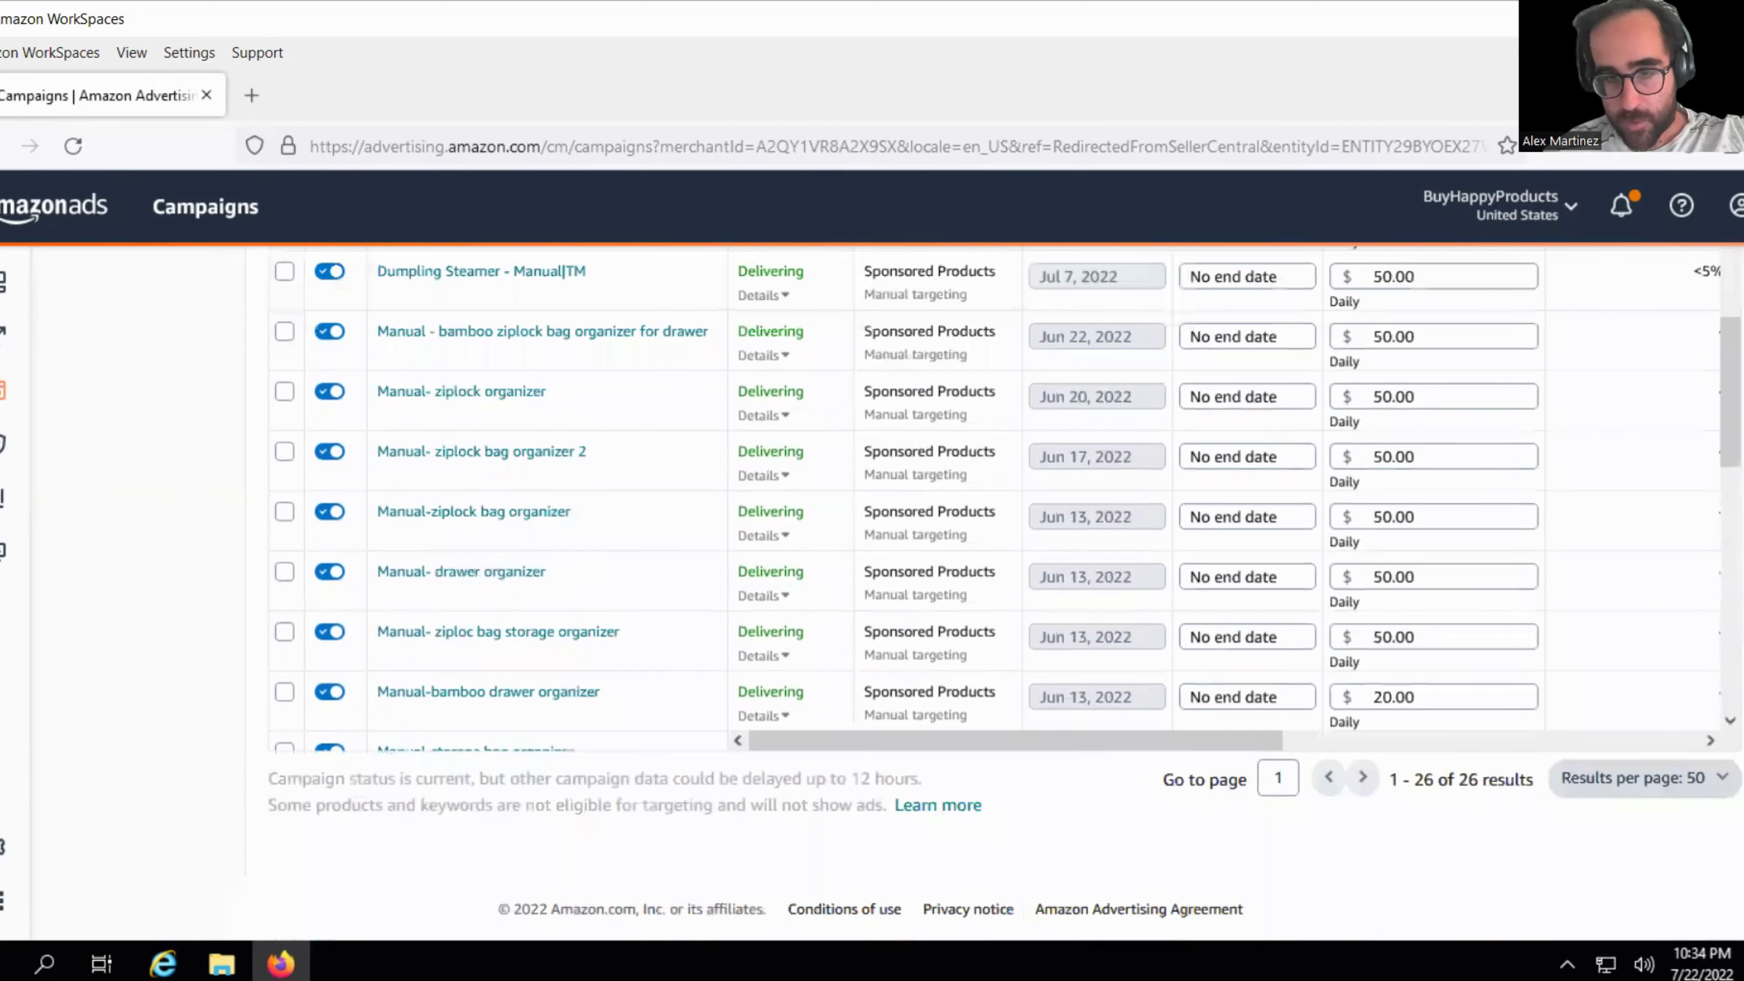
pyautogui.moveTo(1203, 740); pyautogui.dragTo(1665, 742)
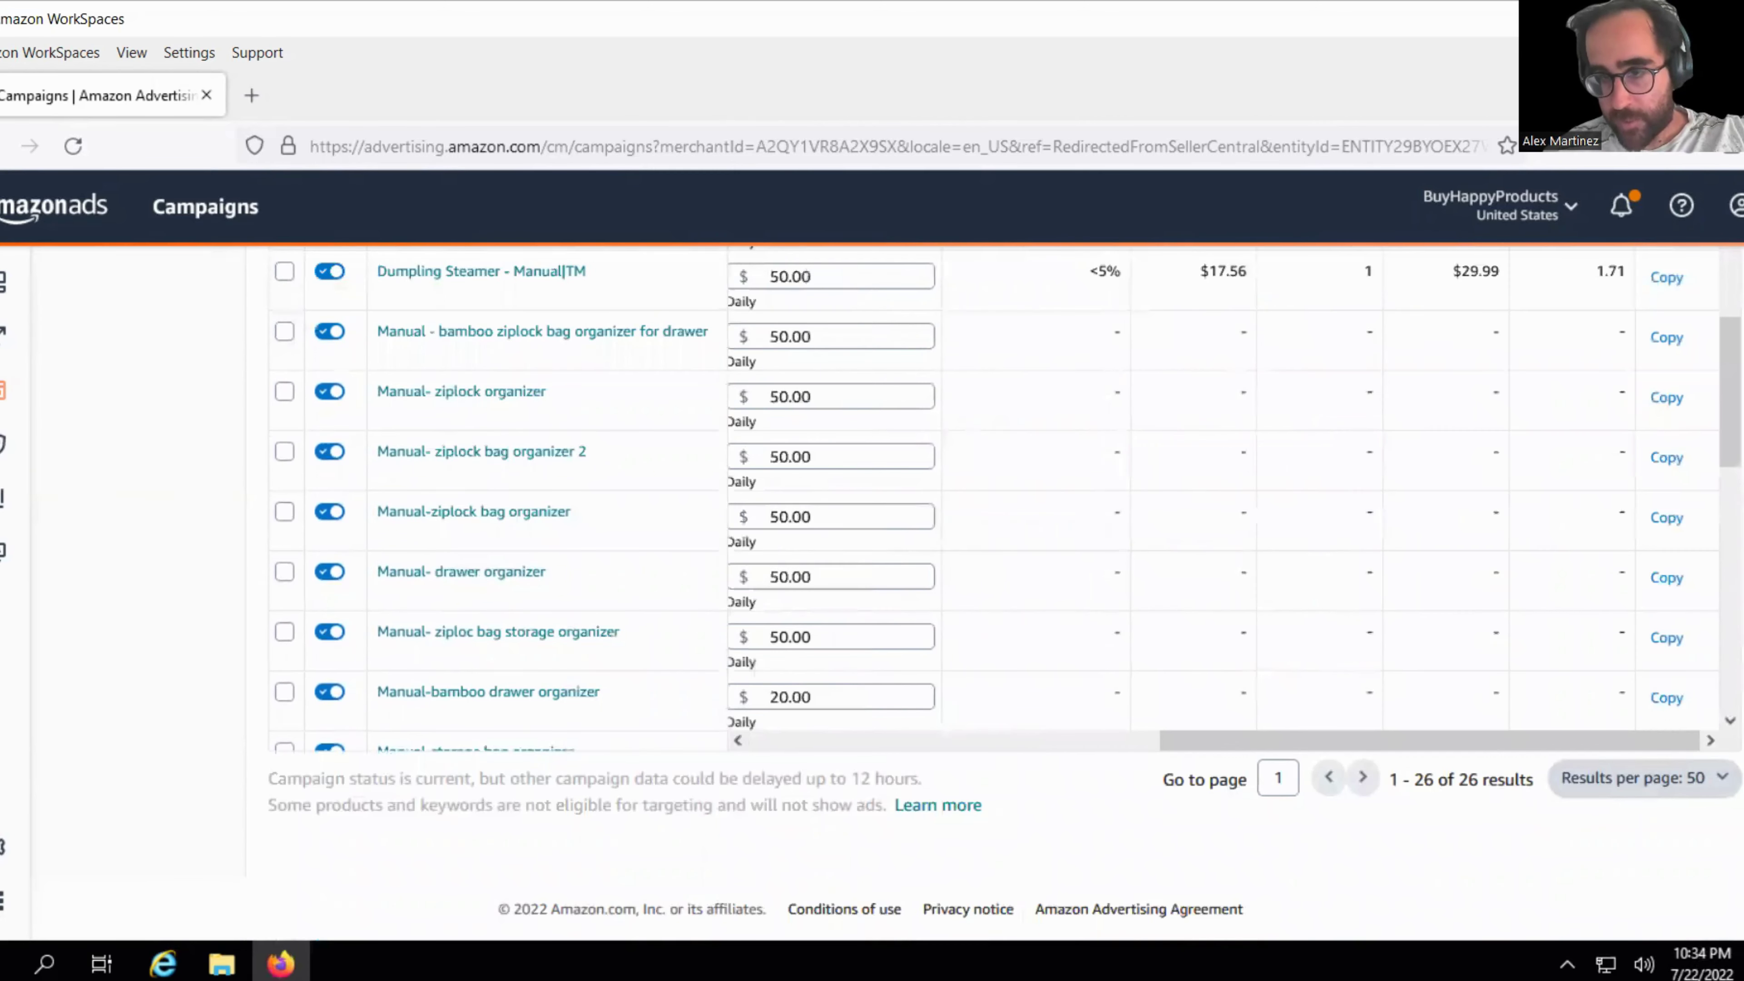
pyautogui.scroll(7, 996, 591)
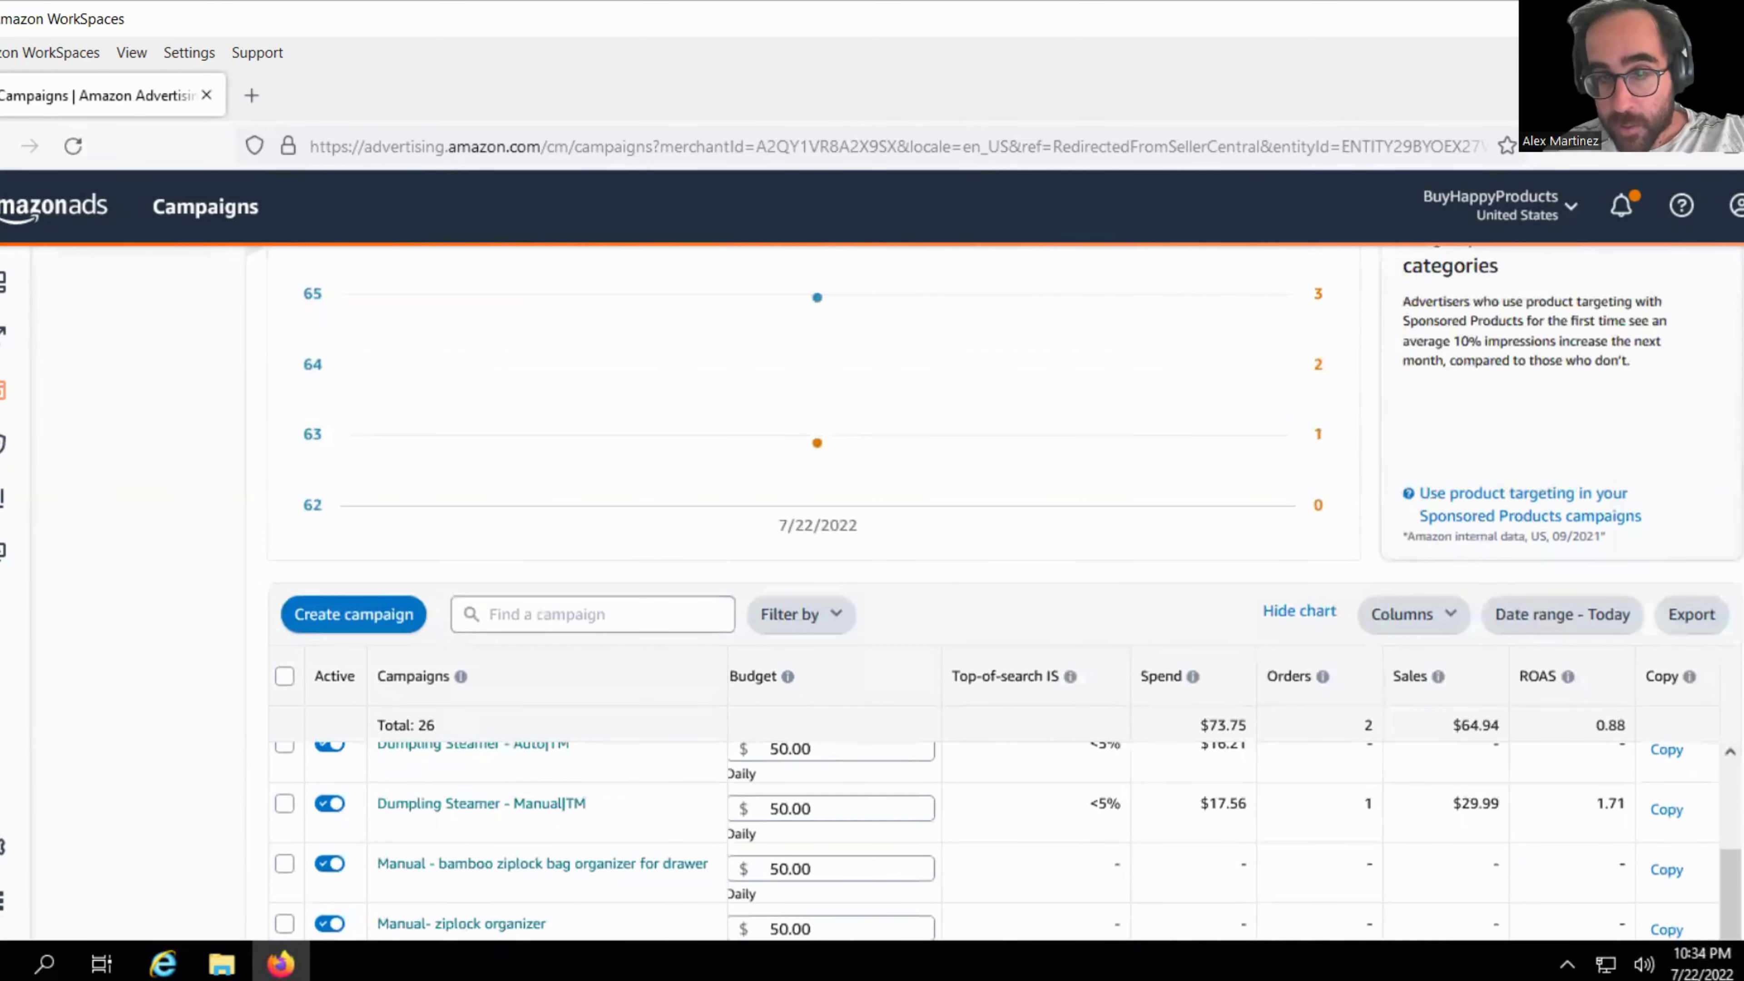
pyautogui.click(1401, 629)
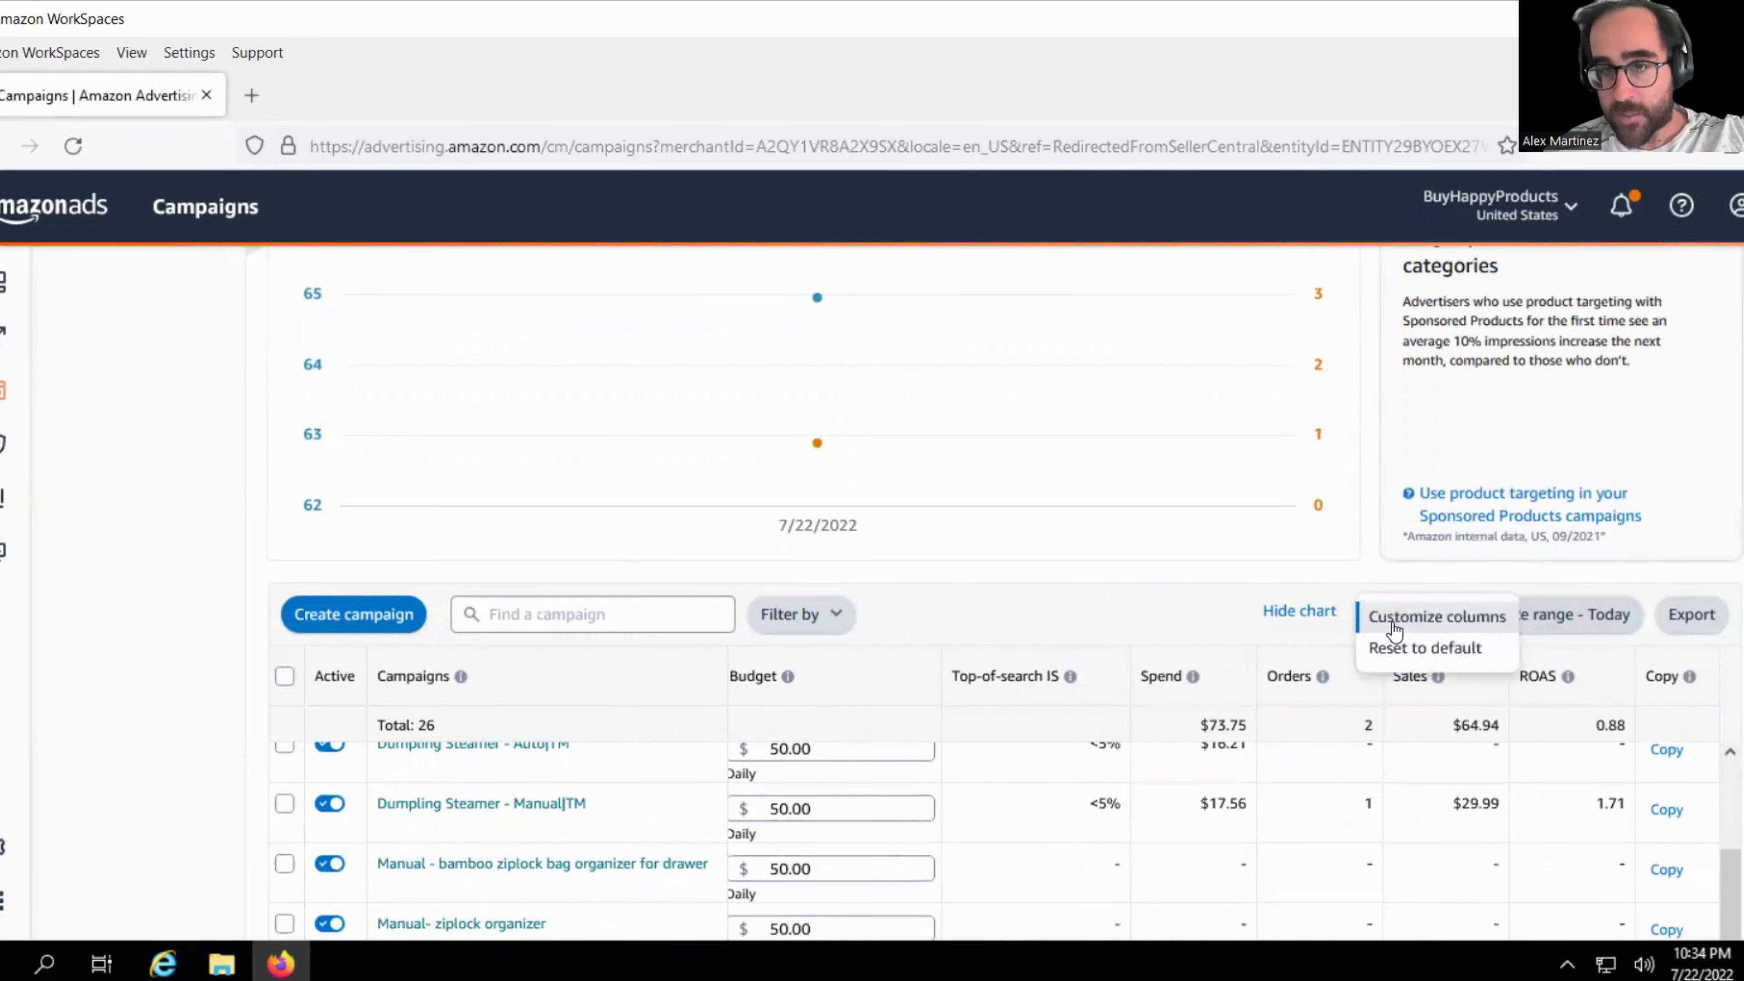
pyautogui.click(1393, 623)
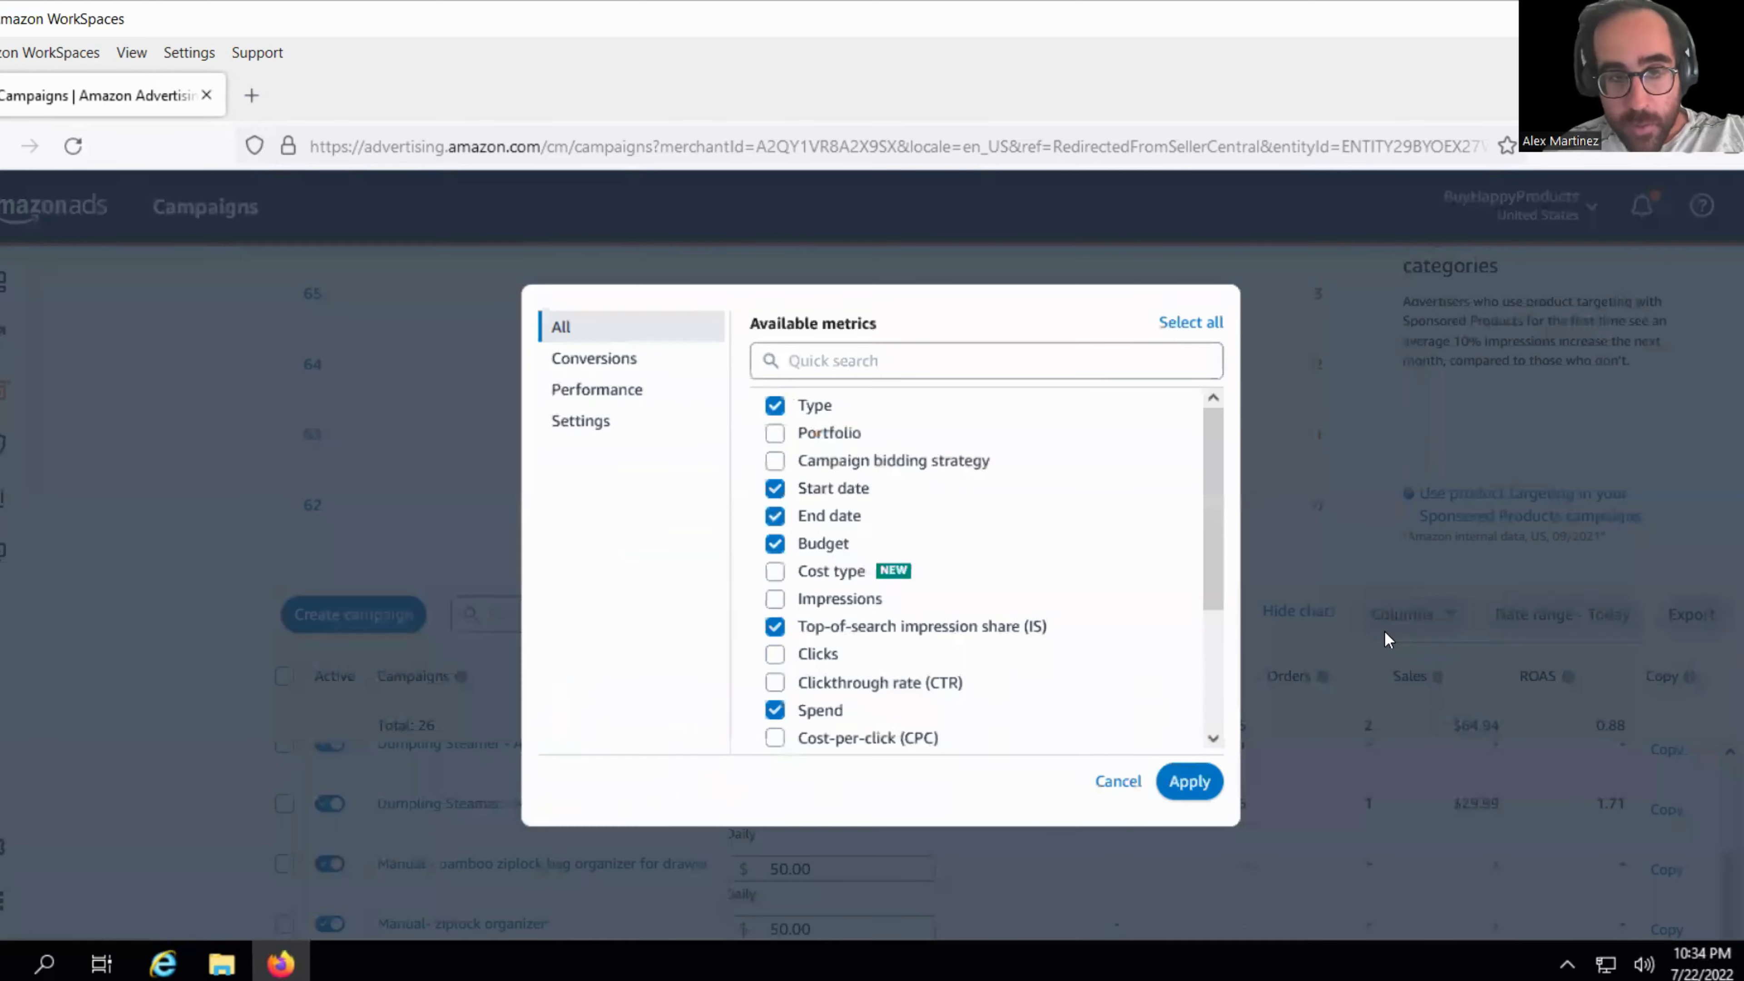
pyautogui.click(775, 488)
pyautogui.click(774, 516)
# Include Impressions, Clicks, Clickthrough rate (CTR) and Cost-per-click (CPC) in the campaigns table's columns.
pyautogui.click(774, 599)
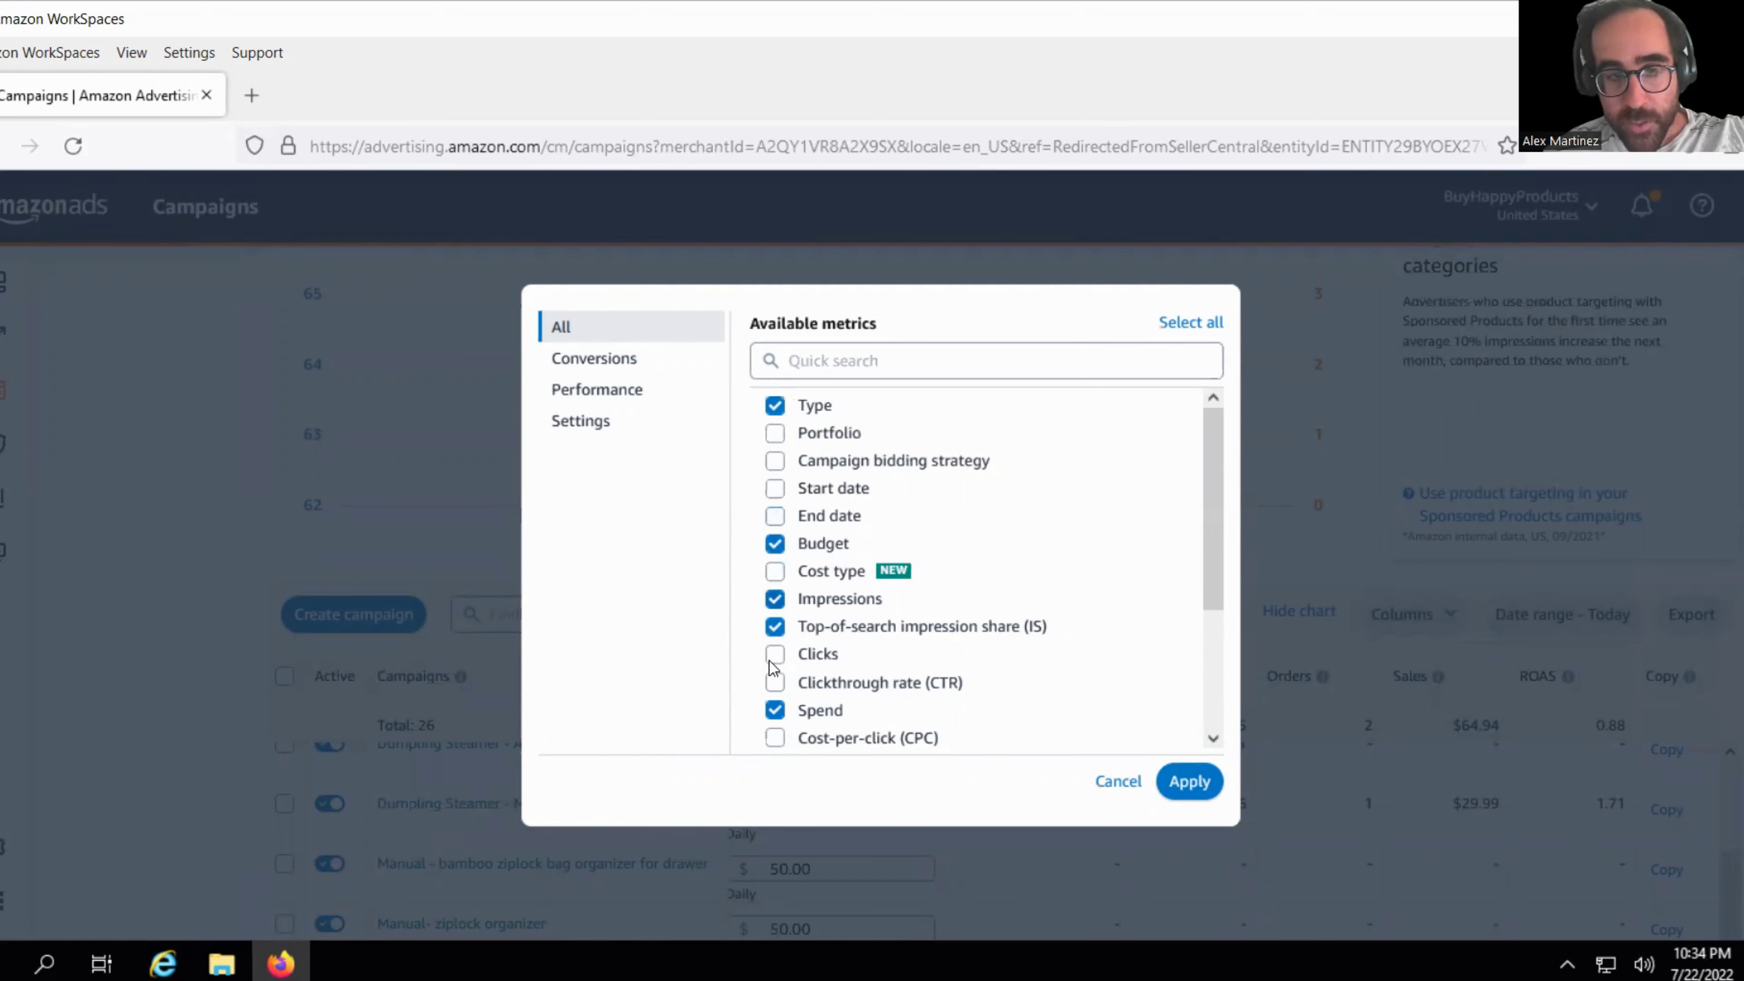
pyautogui.click(776, 654)
pyautogui.click(776, 682)
pyautogui.click(775, 738)
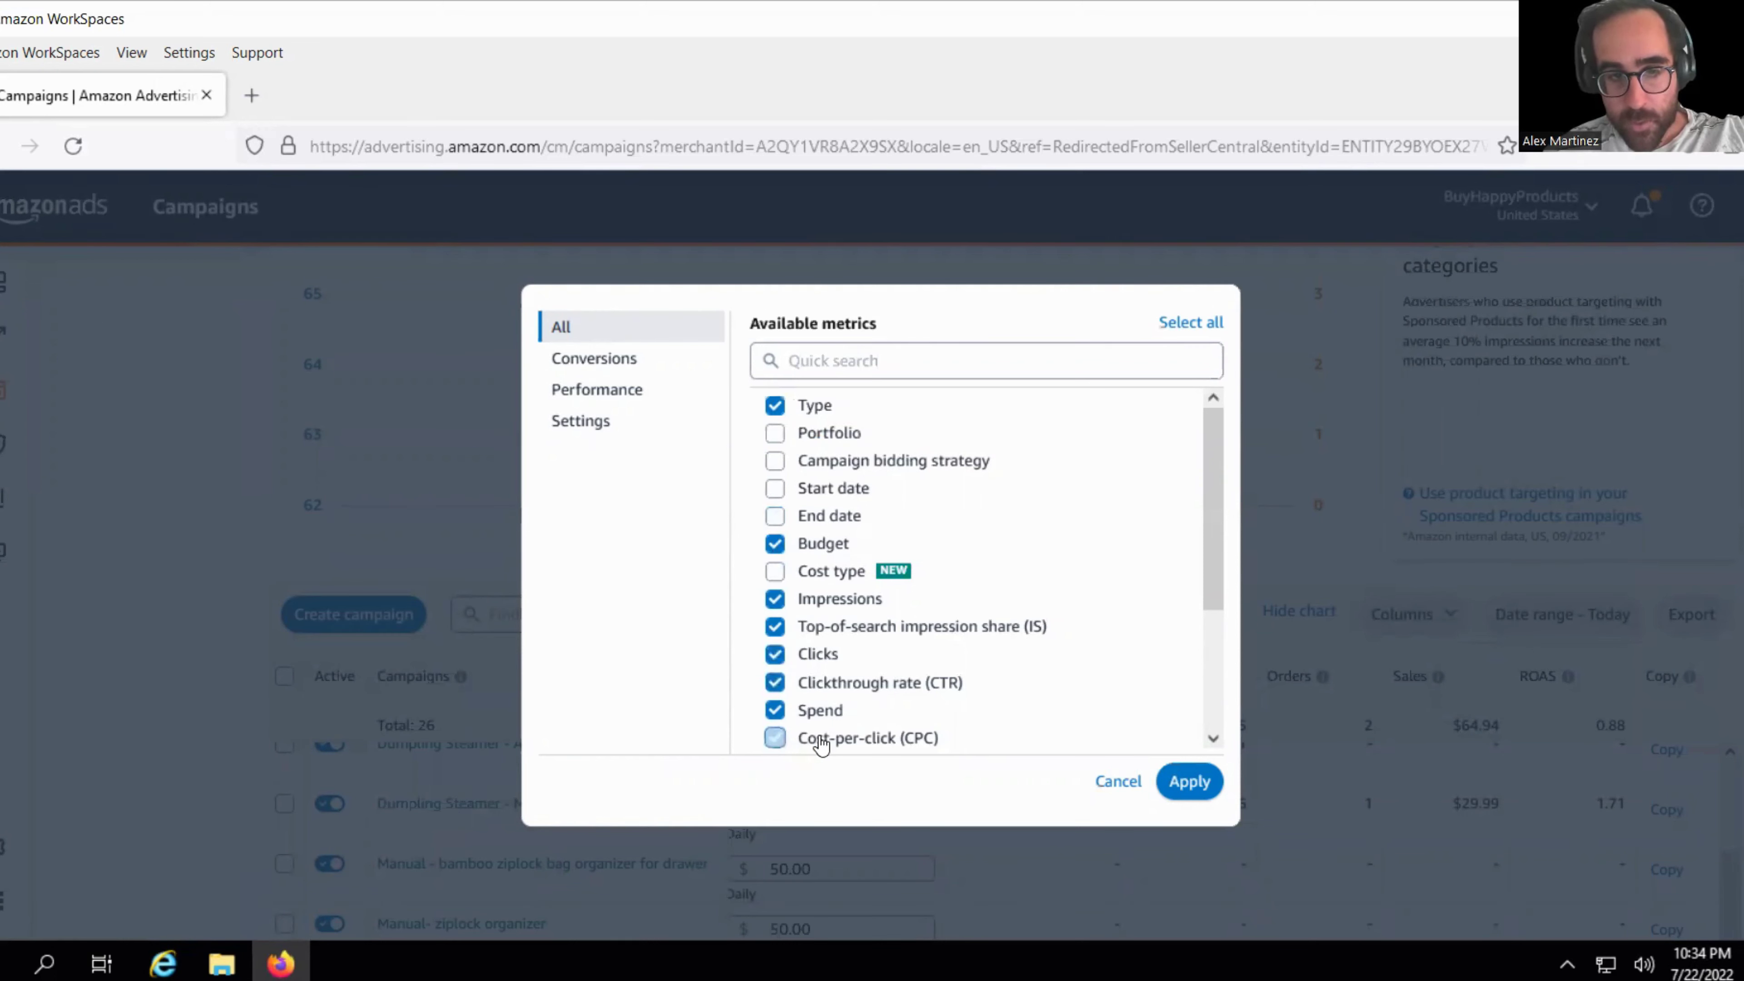
# Include Advertising cost of sales (ACOS), exclude Return on ad spend (ROAS), and apply the column selection.
pyautogui.scroll(-5, 1226, 538)
pyautogui.click(776, 649)
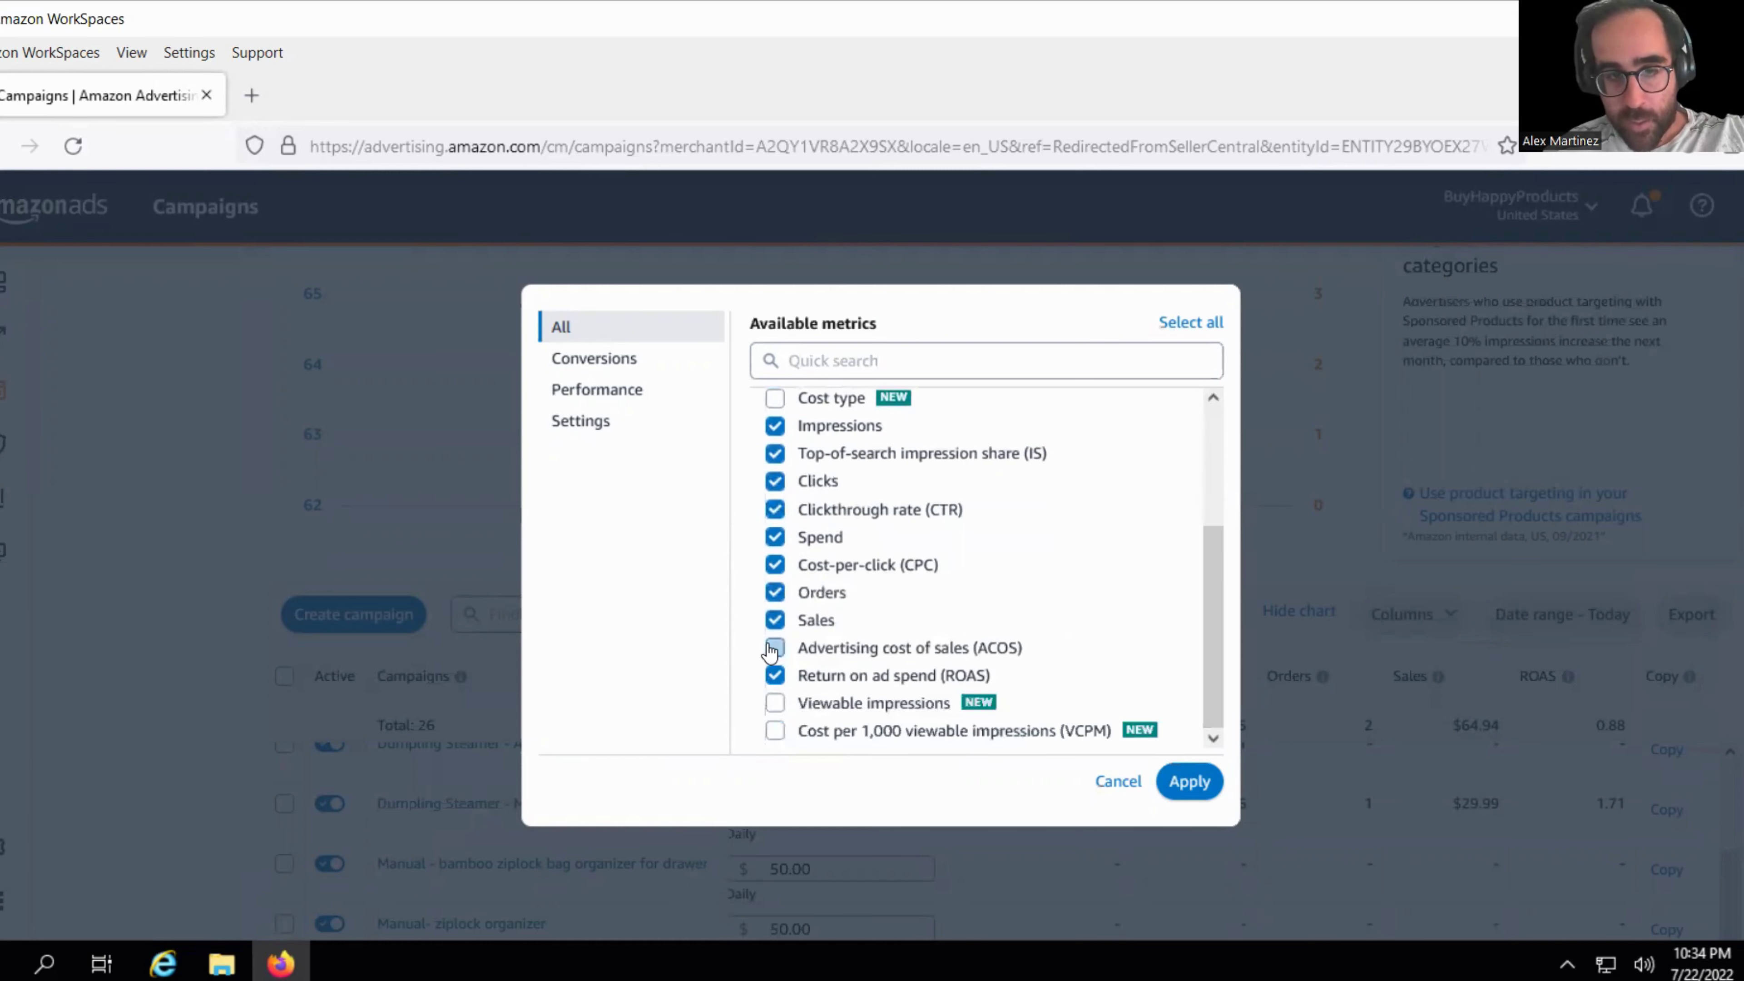
pyautogui.click(775, 649)
pyautogui.click(775, 676)
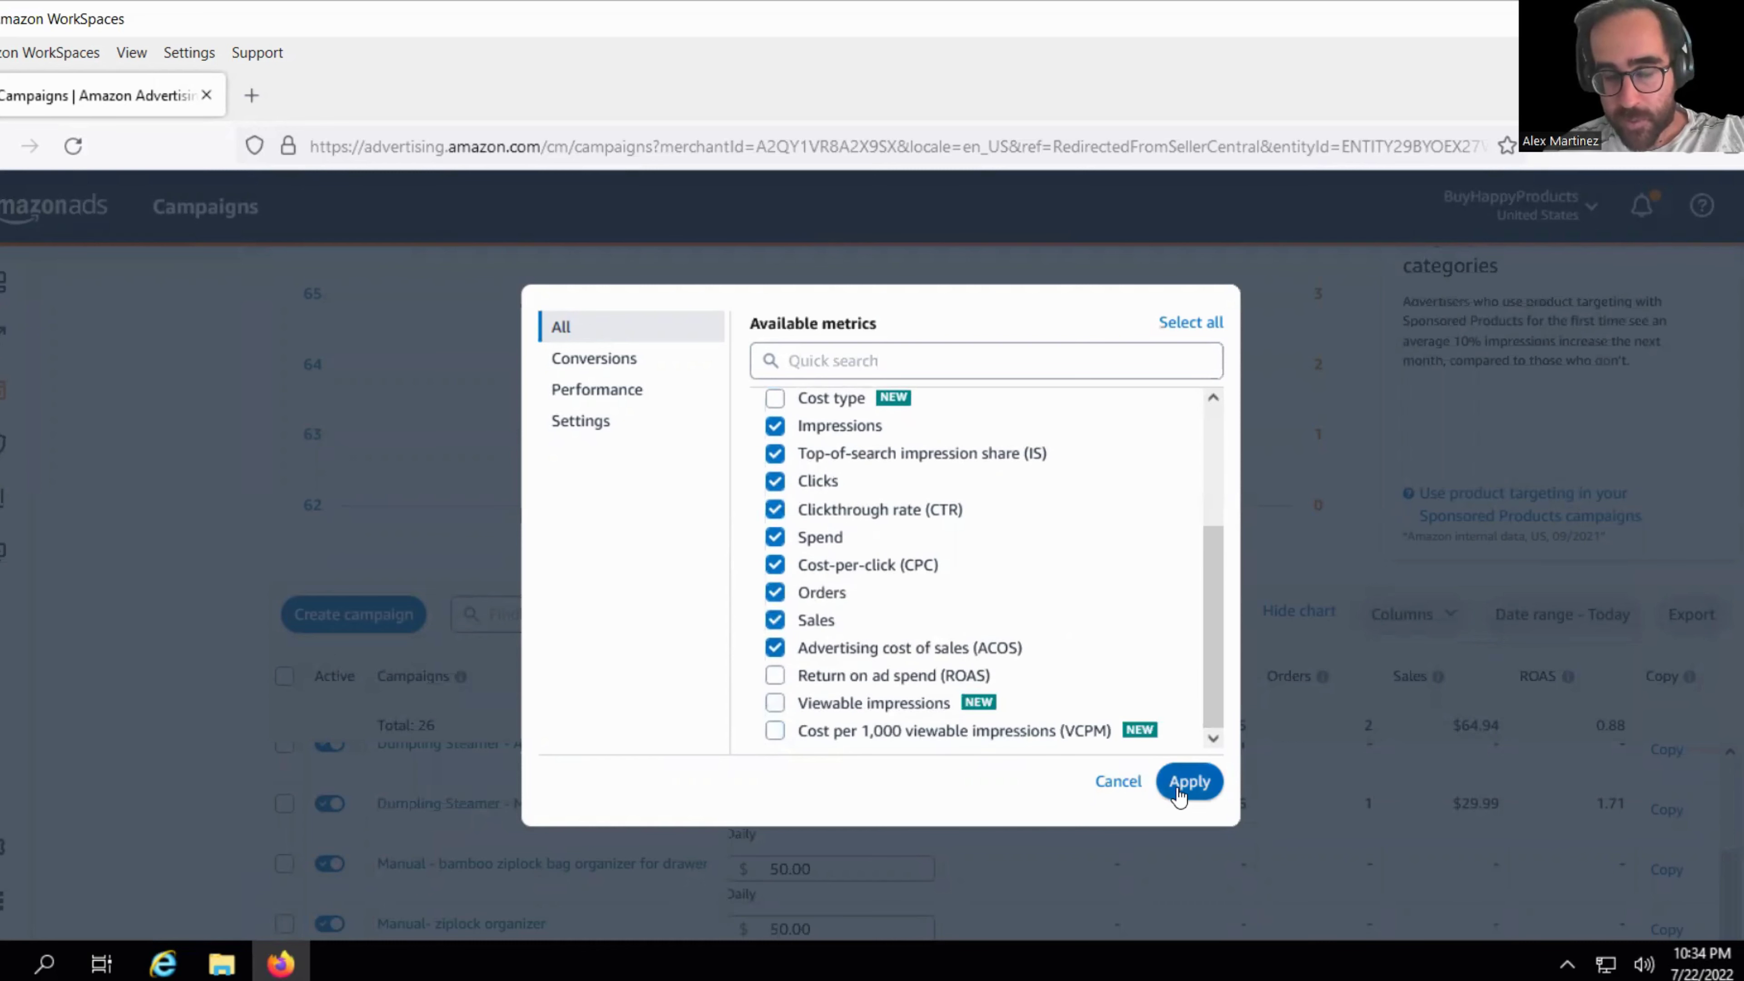
# Set the campaigns' date range to Jul 15, 2022 - Jul 22, 2022.
pyautogui.scroll(-1, 1569, 539)
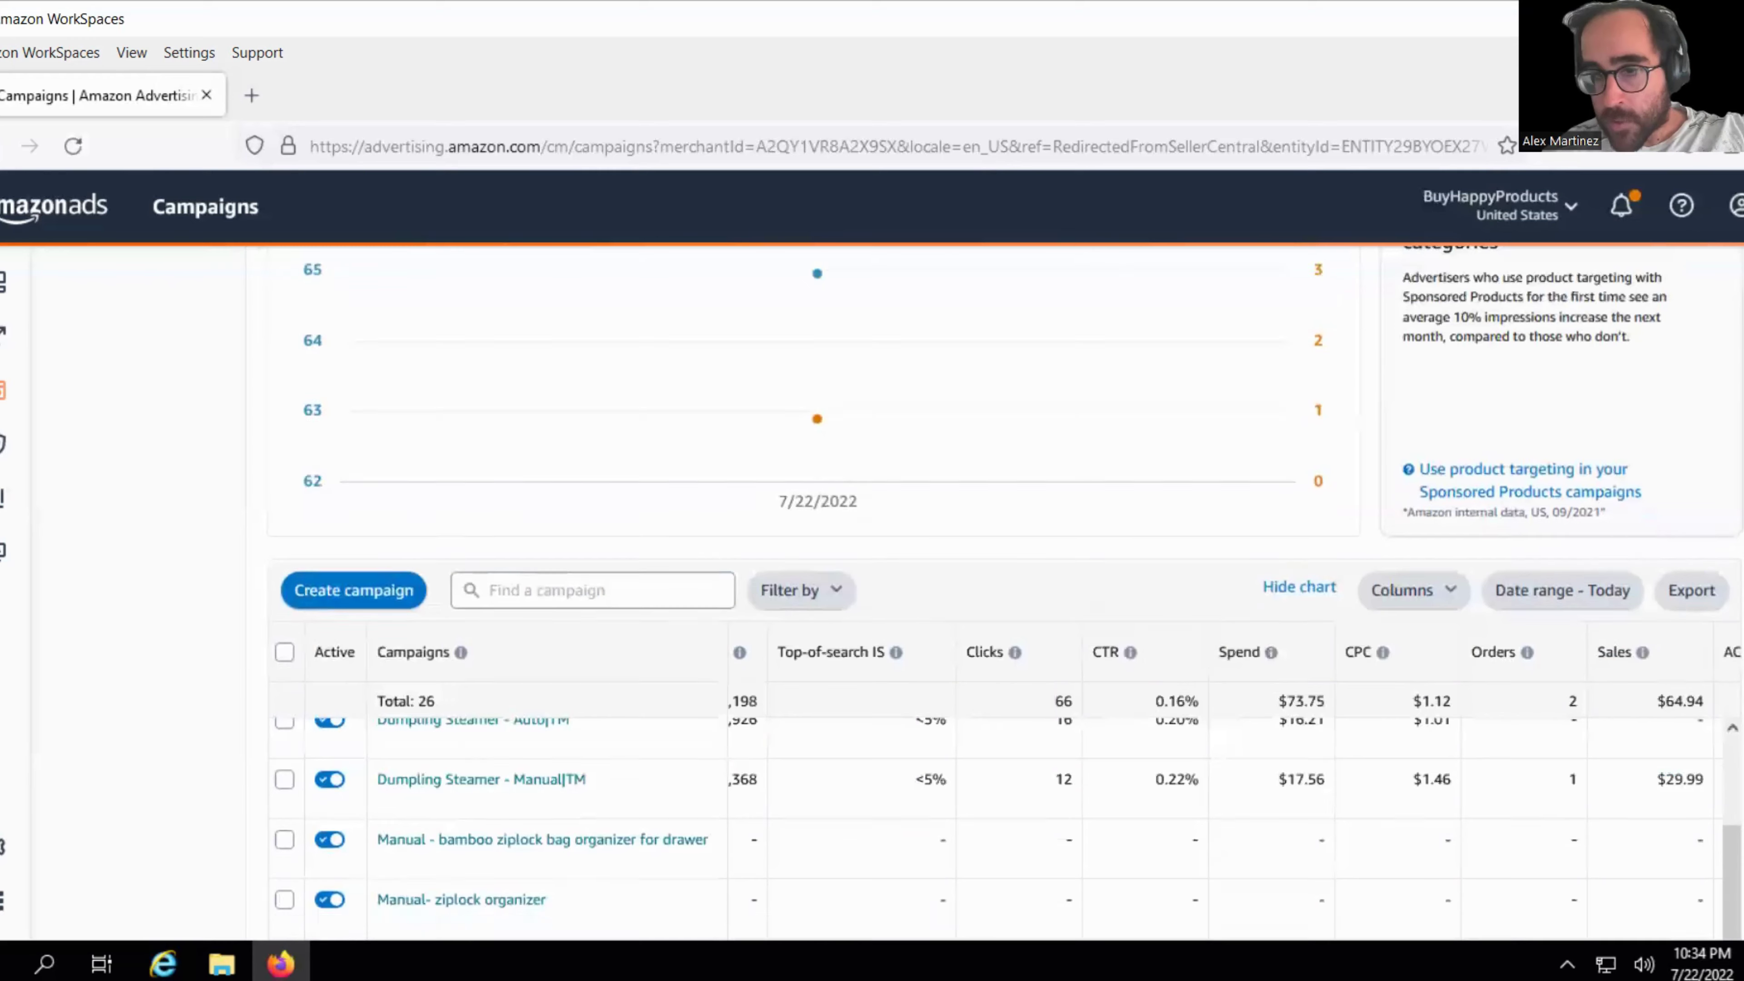
pyautogui.click(1568, 538)
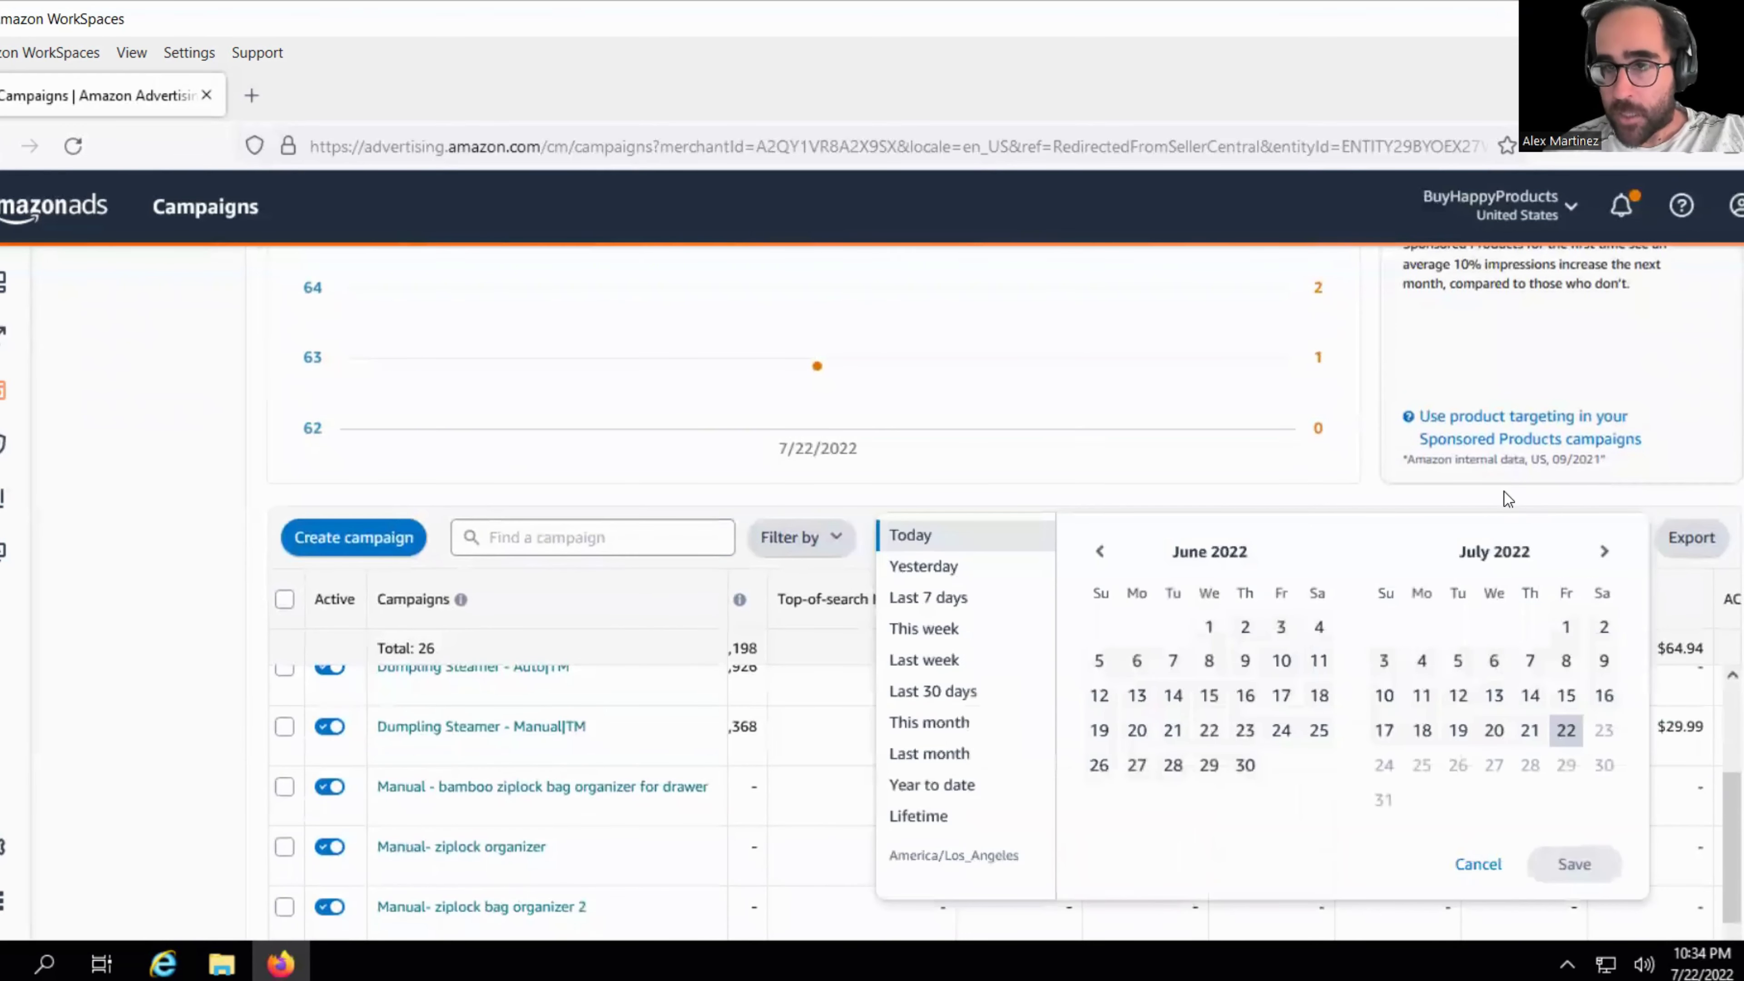
pyautogui.click(1570, 698)
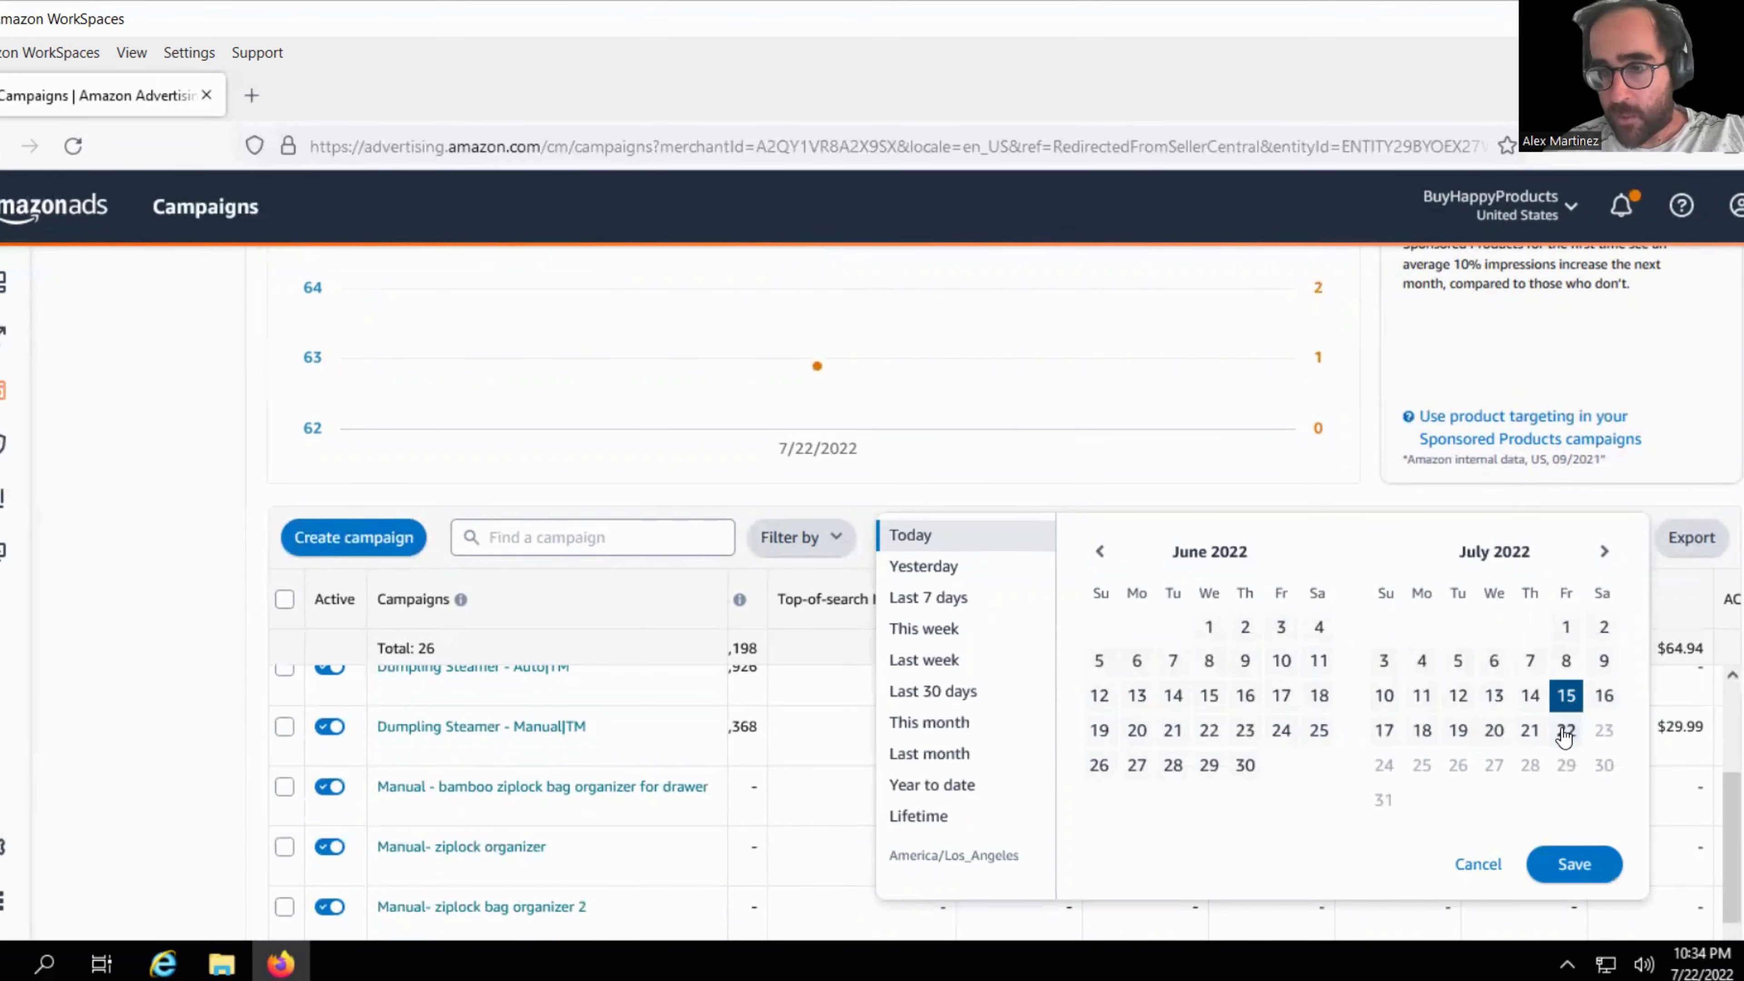
pyautogui.click(1567, 868)
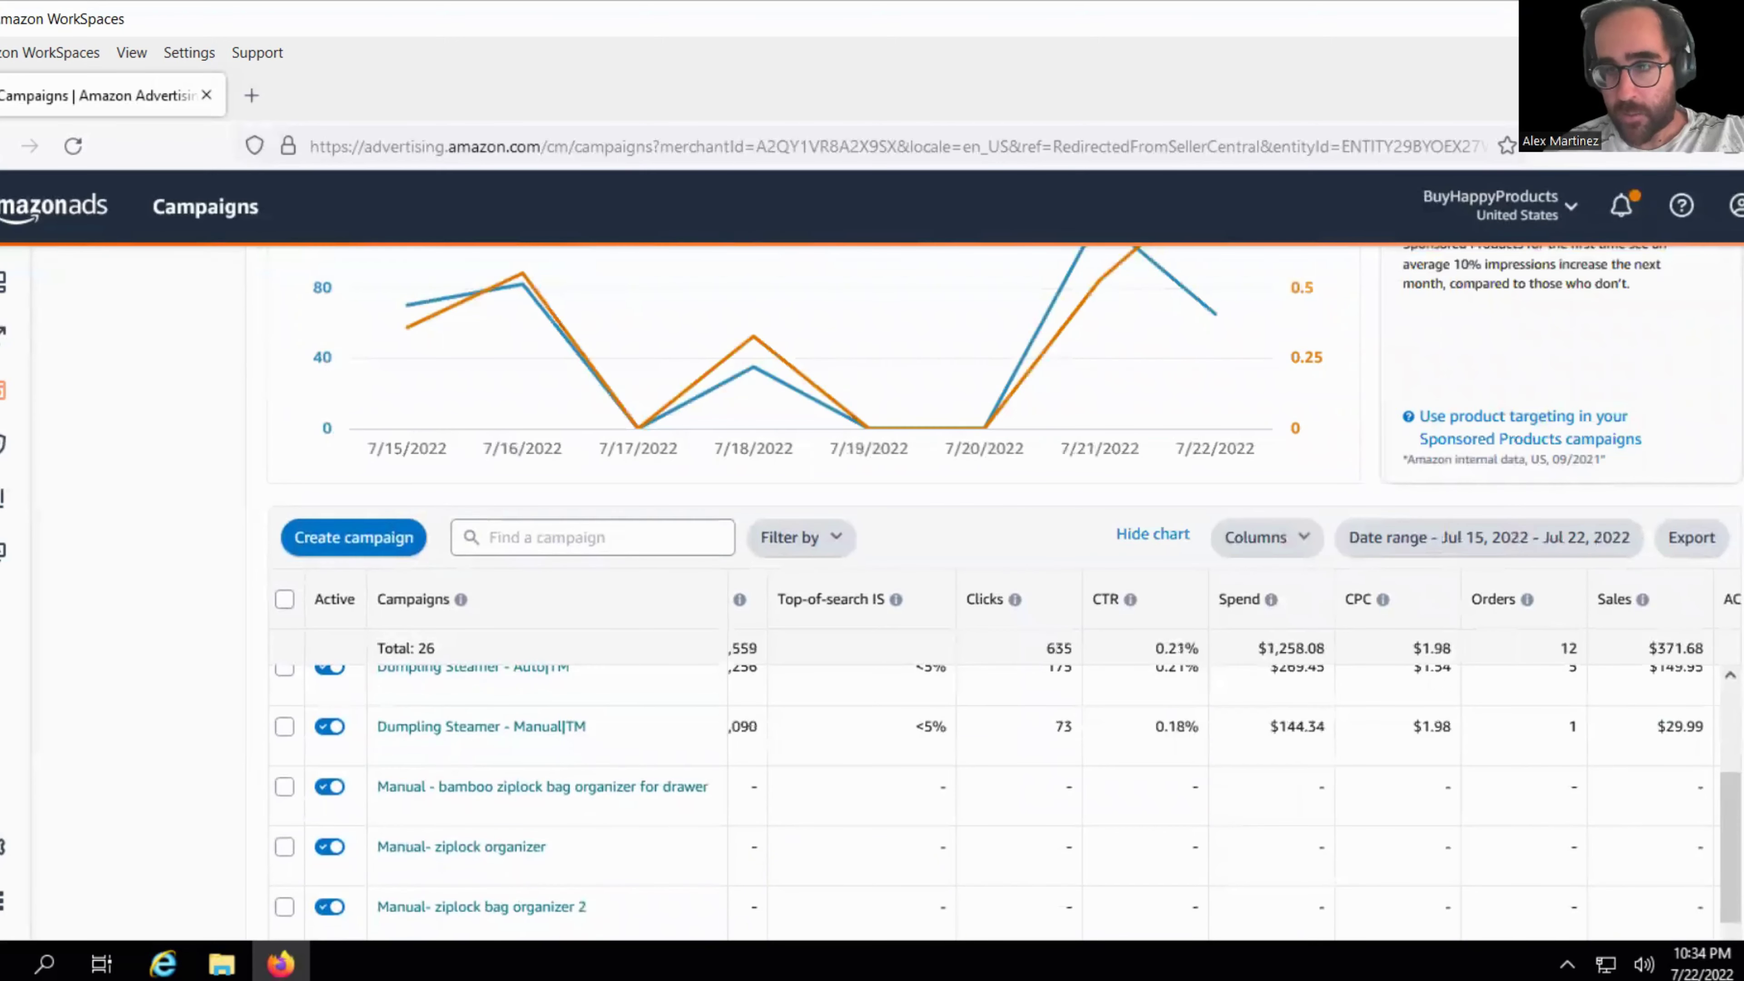
# Sort the campaigns table by Spend from highest to lowest.
pyautogui.scroll(-3, 1005, 592)
pyautogui.moveTo(1724, 661); pyautogui.dragTo(1726, 509)
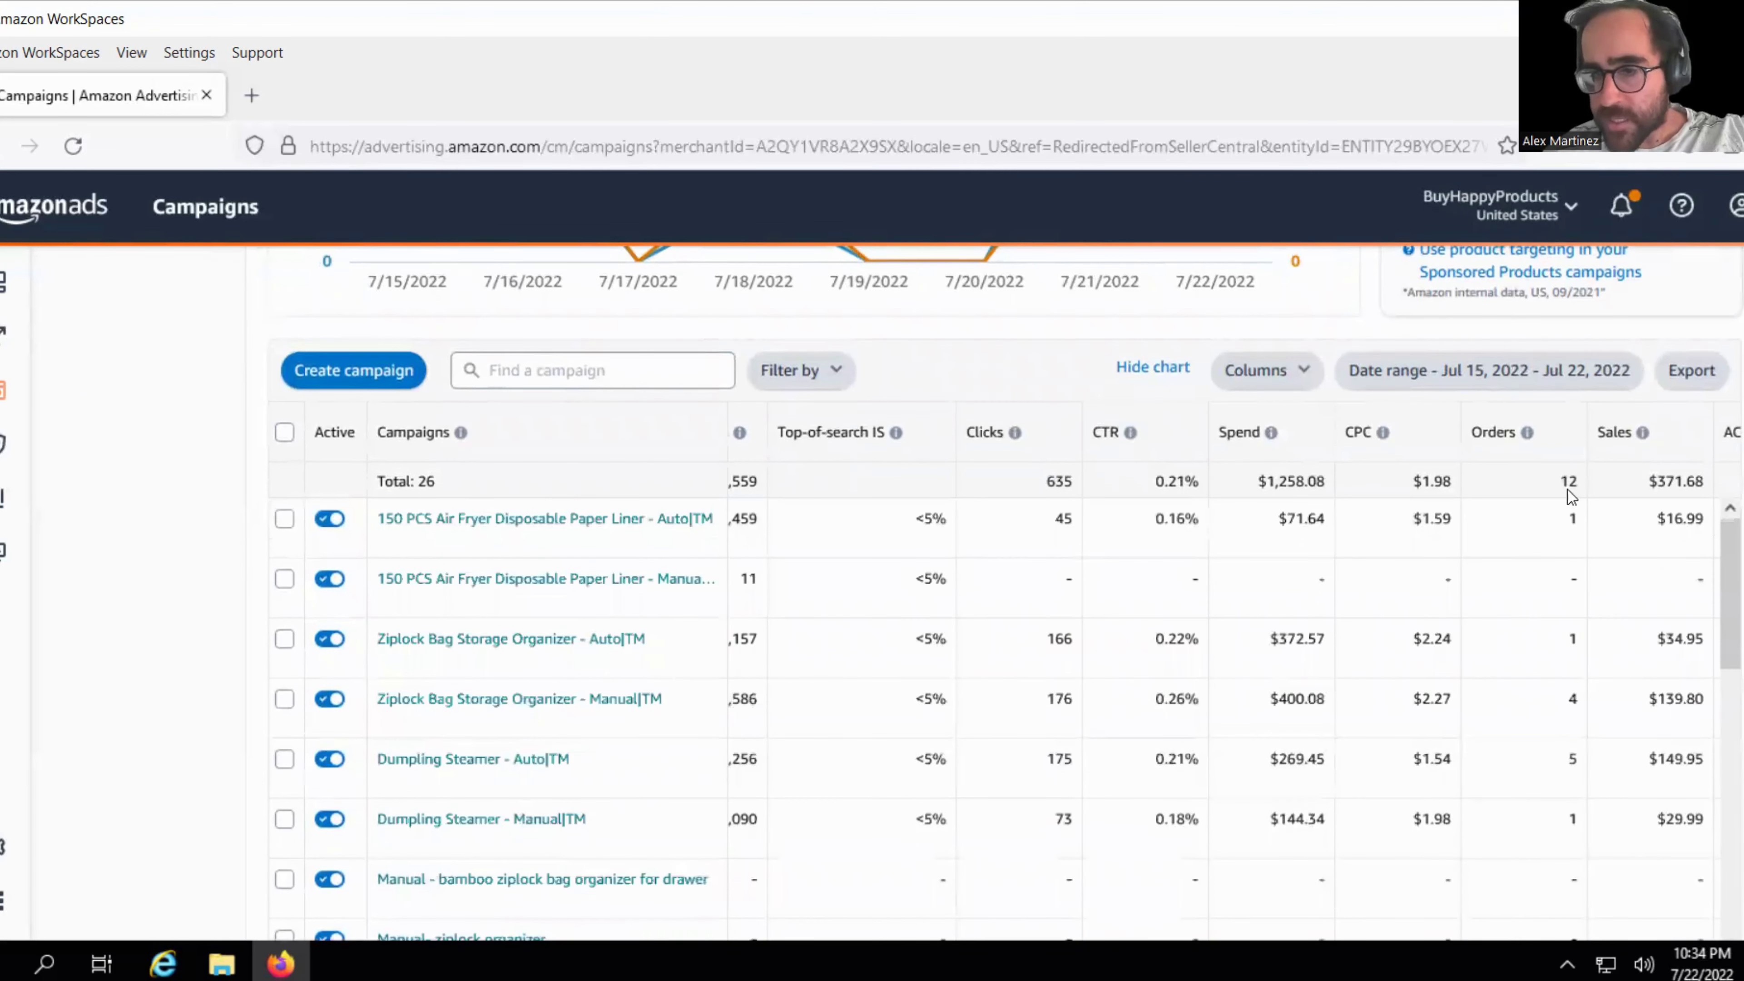
pyautogui.click(1284, 459)
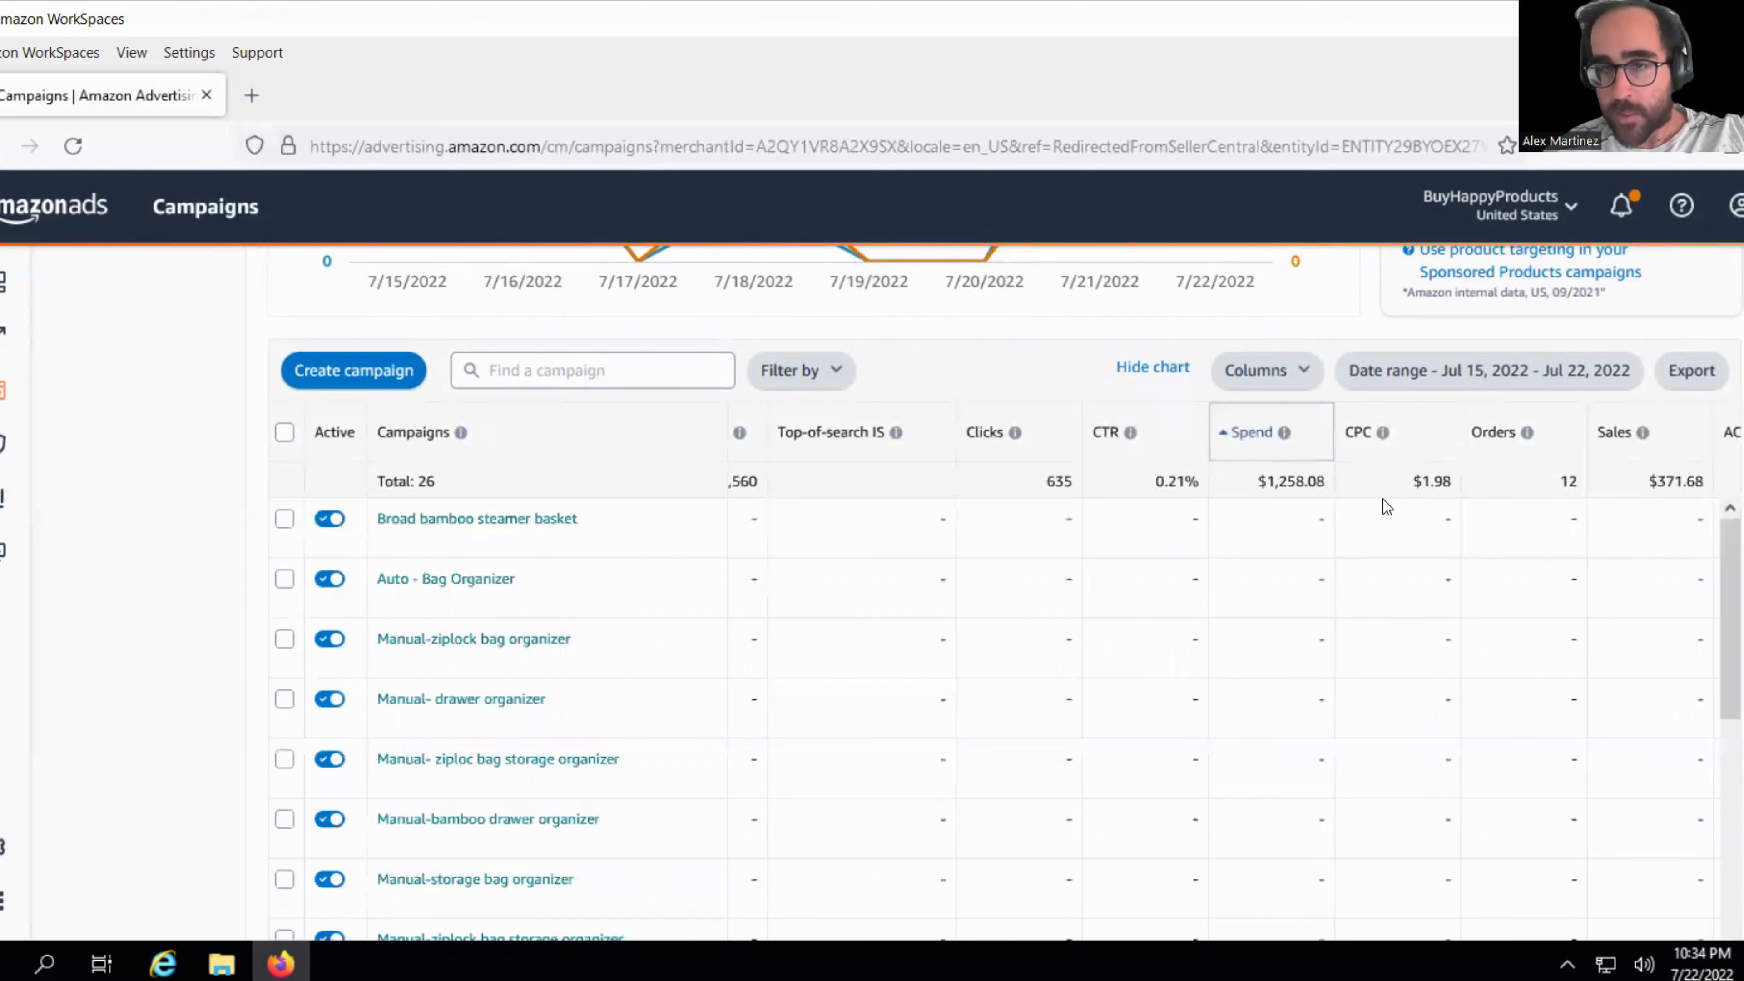
pyautogui.click(1313, 452)
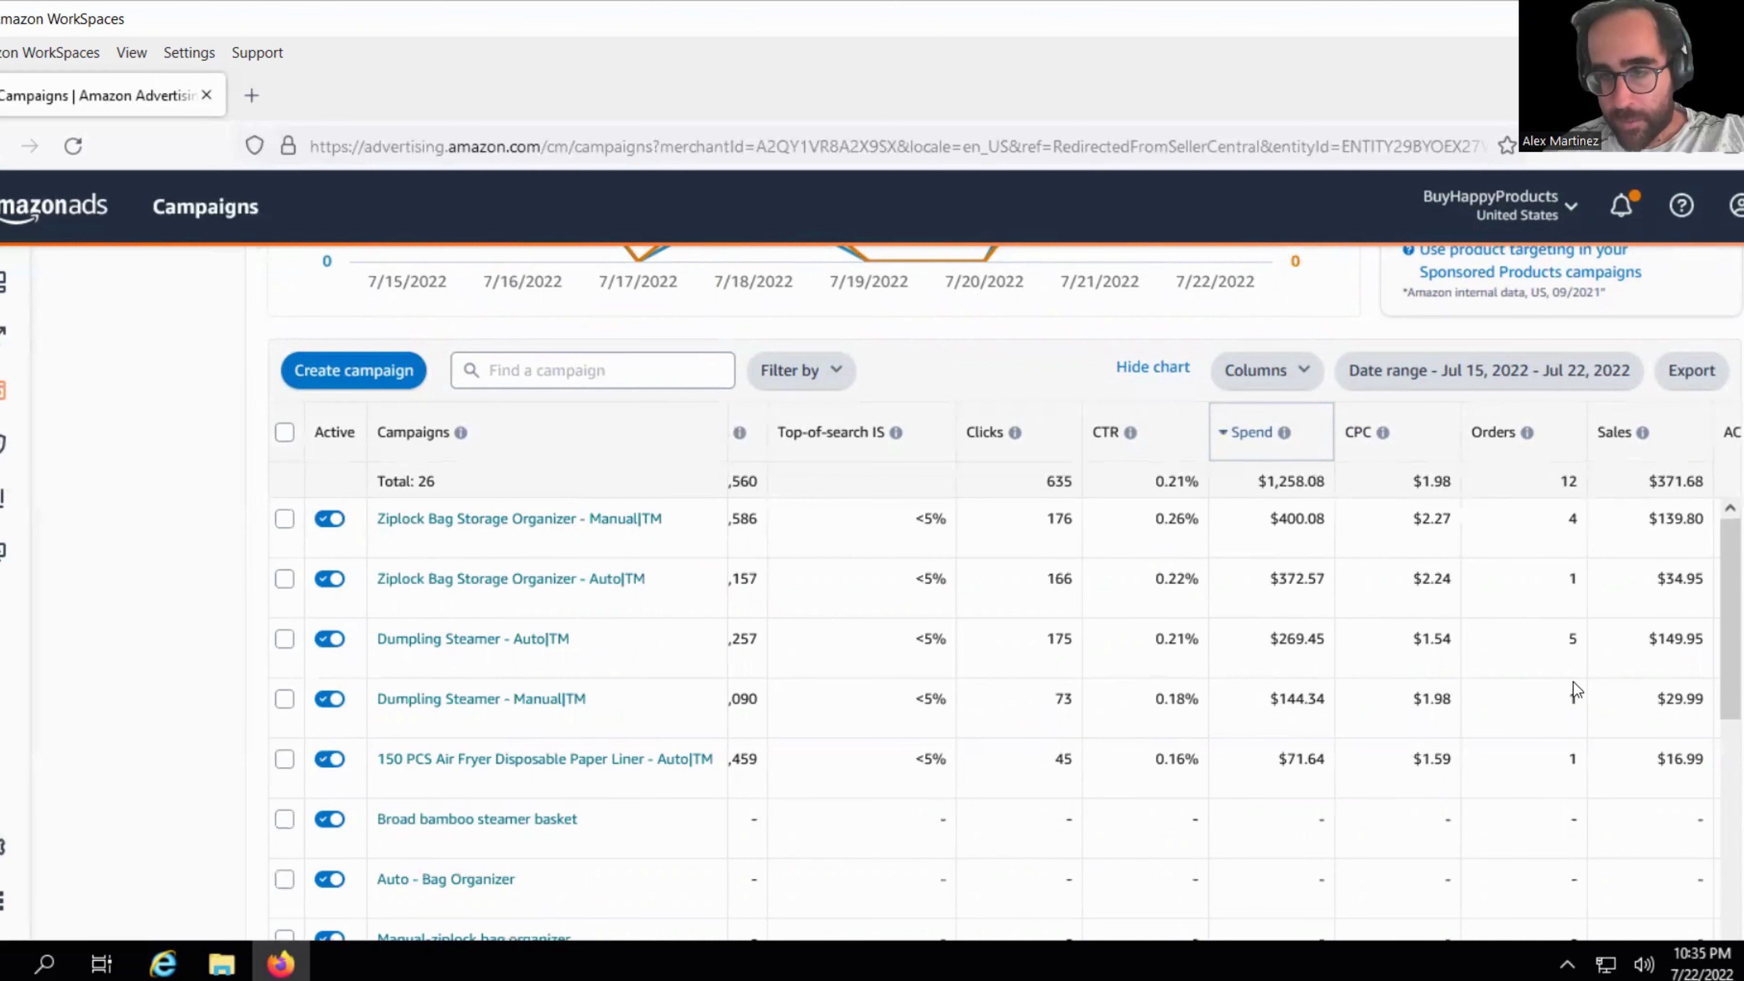
# Examine the highest-spending campaigns' budget, impressions, clicks, CTR, spend, CPC, orders, sales and ACOS.
pyautogui.scroll(-3, 1578, 689)
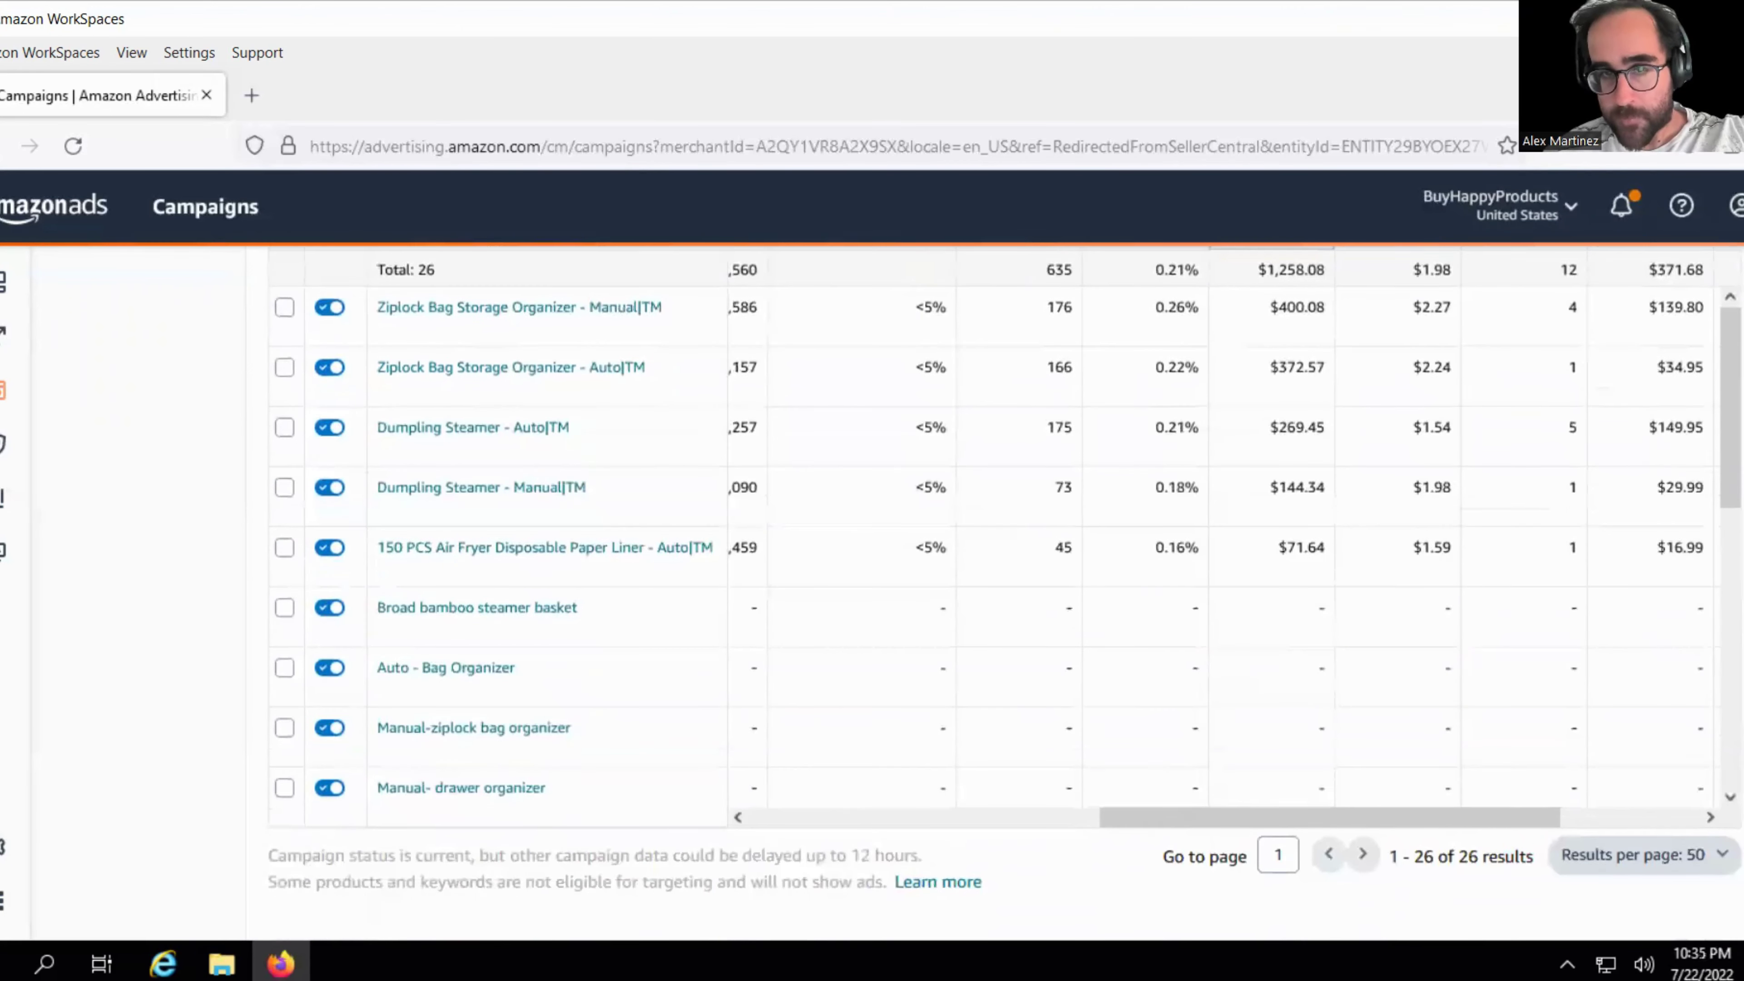
pyautogui.moveTo(1210, 864); pyautogui.dragTo(1002, 820)
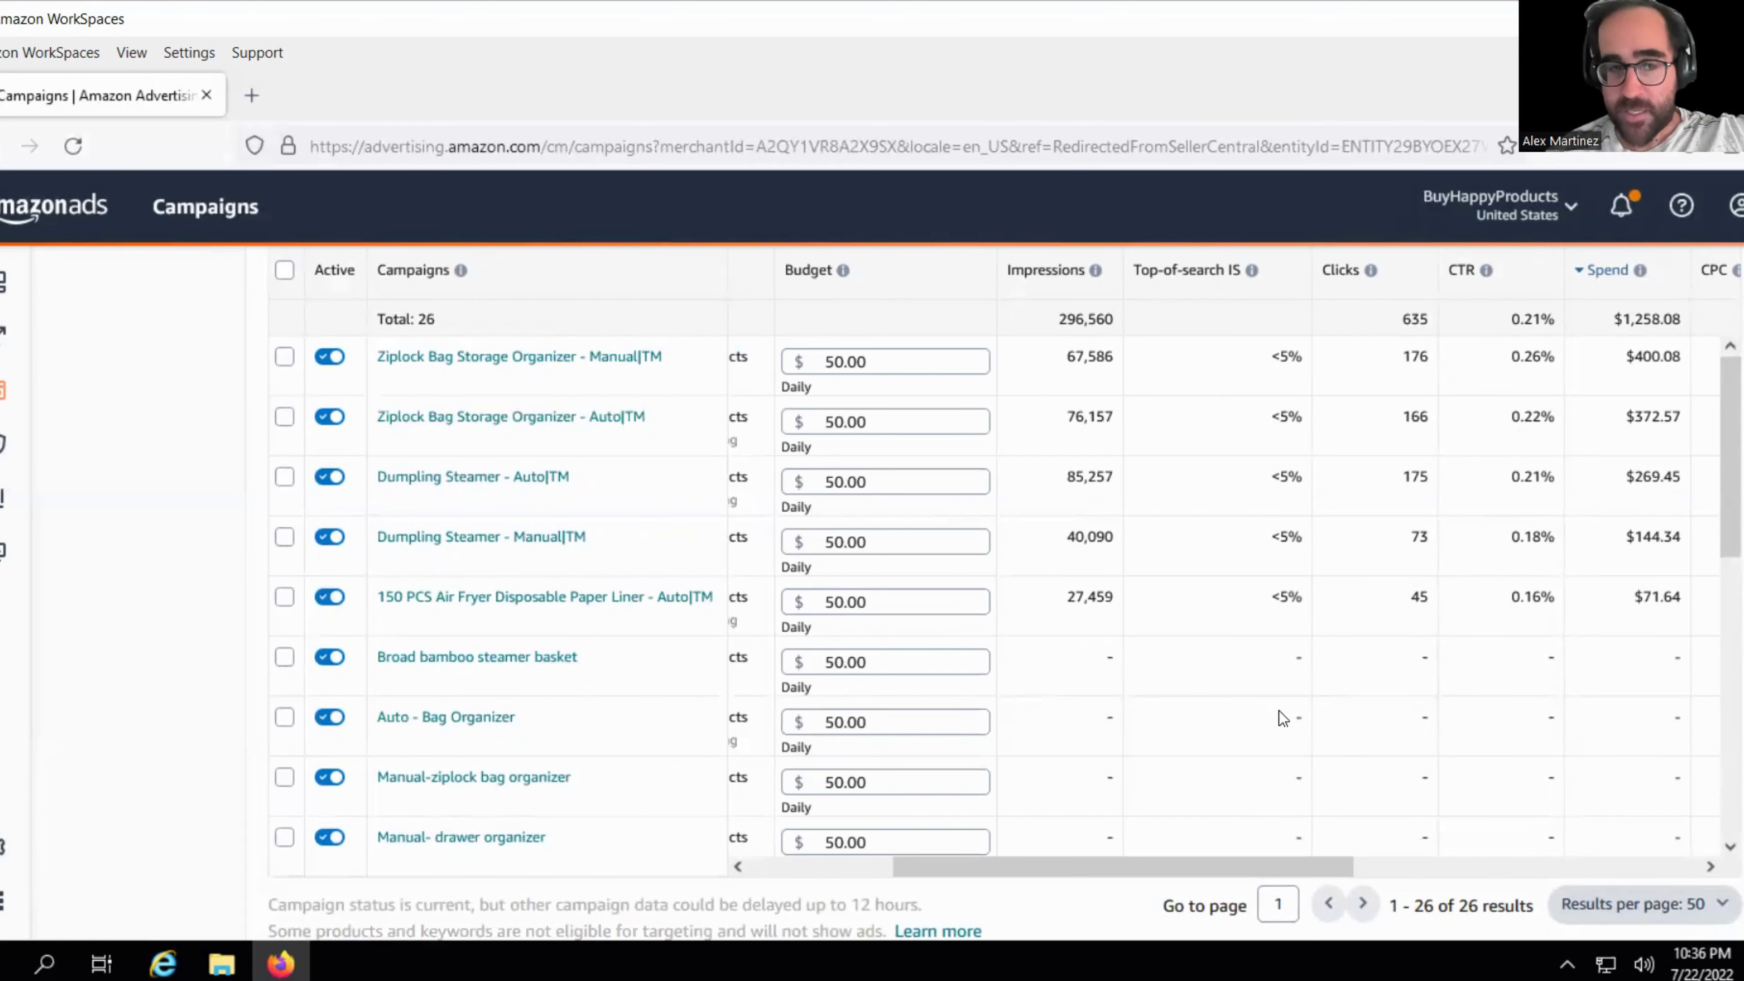
pyautogui.moveTo(1171, 859); pyautogui.dragTo(1573, 790)
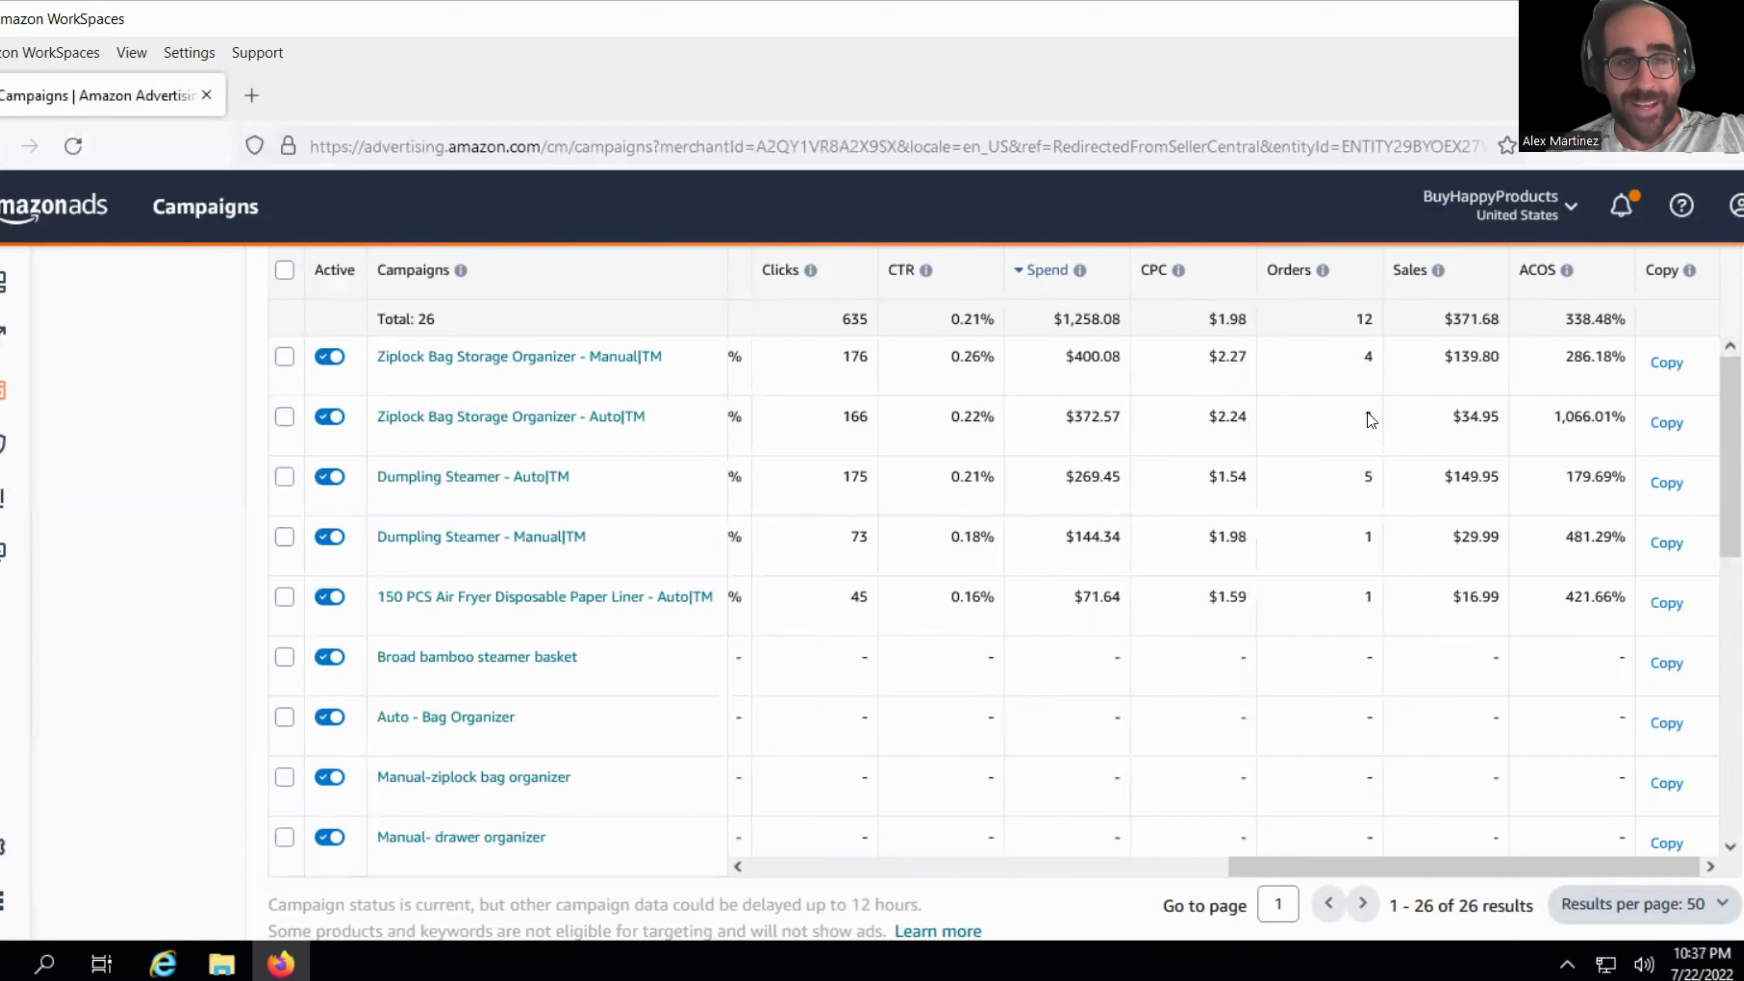
pyautogui.moveTo(1342, 860); pyautogui.dragTo(1051, 764)
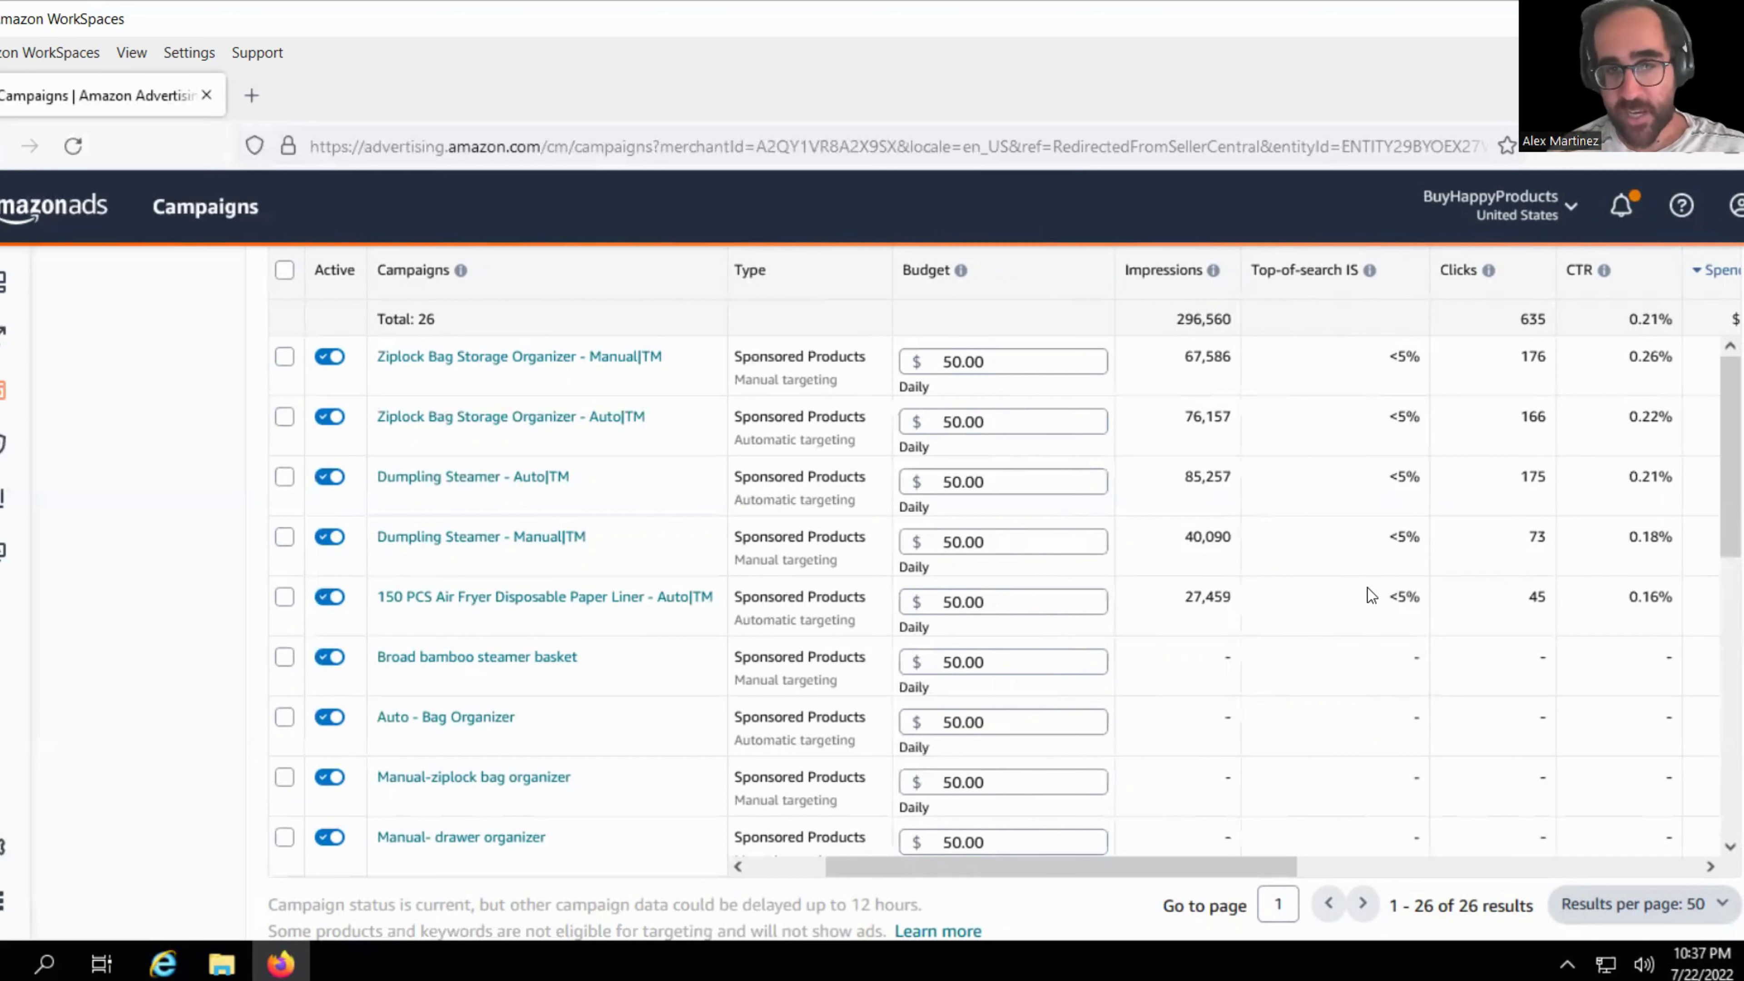
pyautogui.moveTo(1204, 862); pyautogui.dragTo(1413, 857)
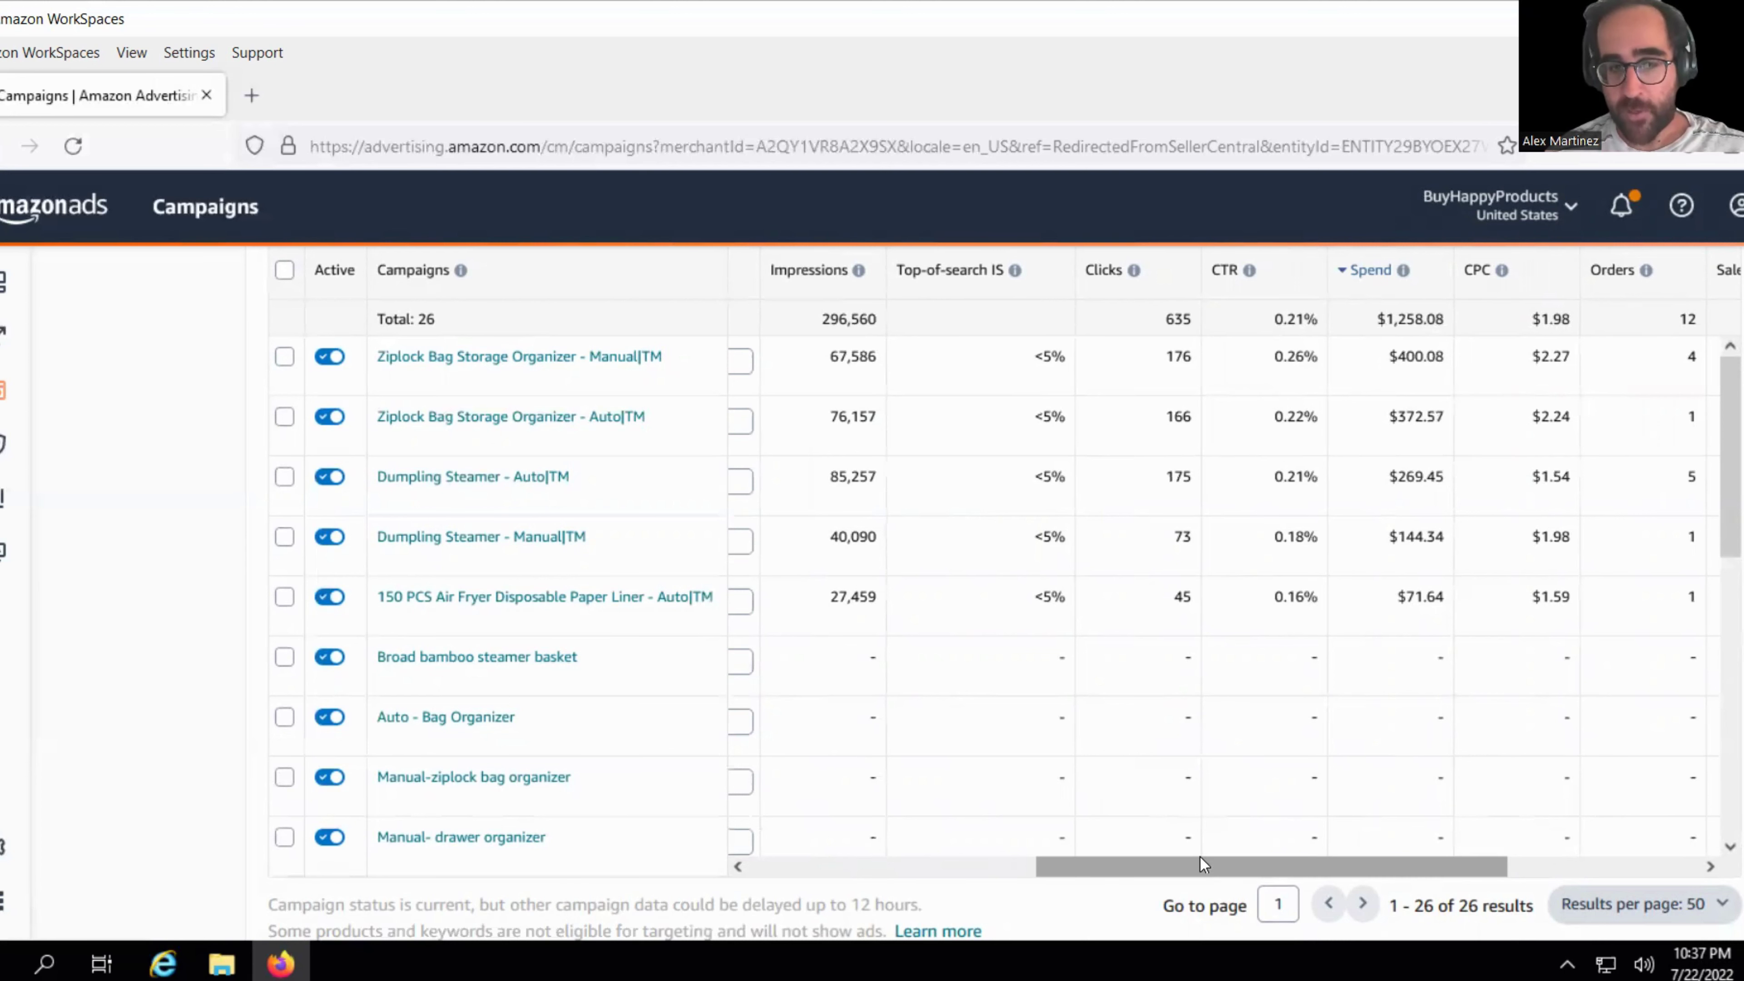
pyautogui.hscroll(3, 1199, 862)
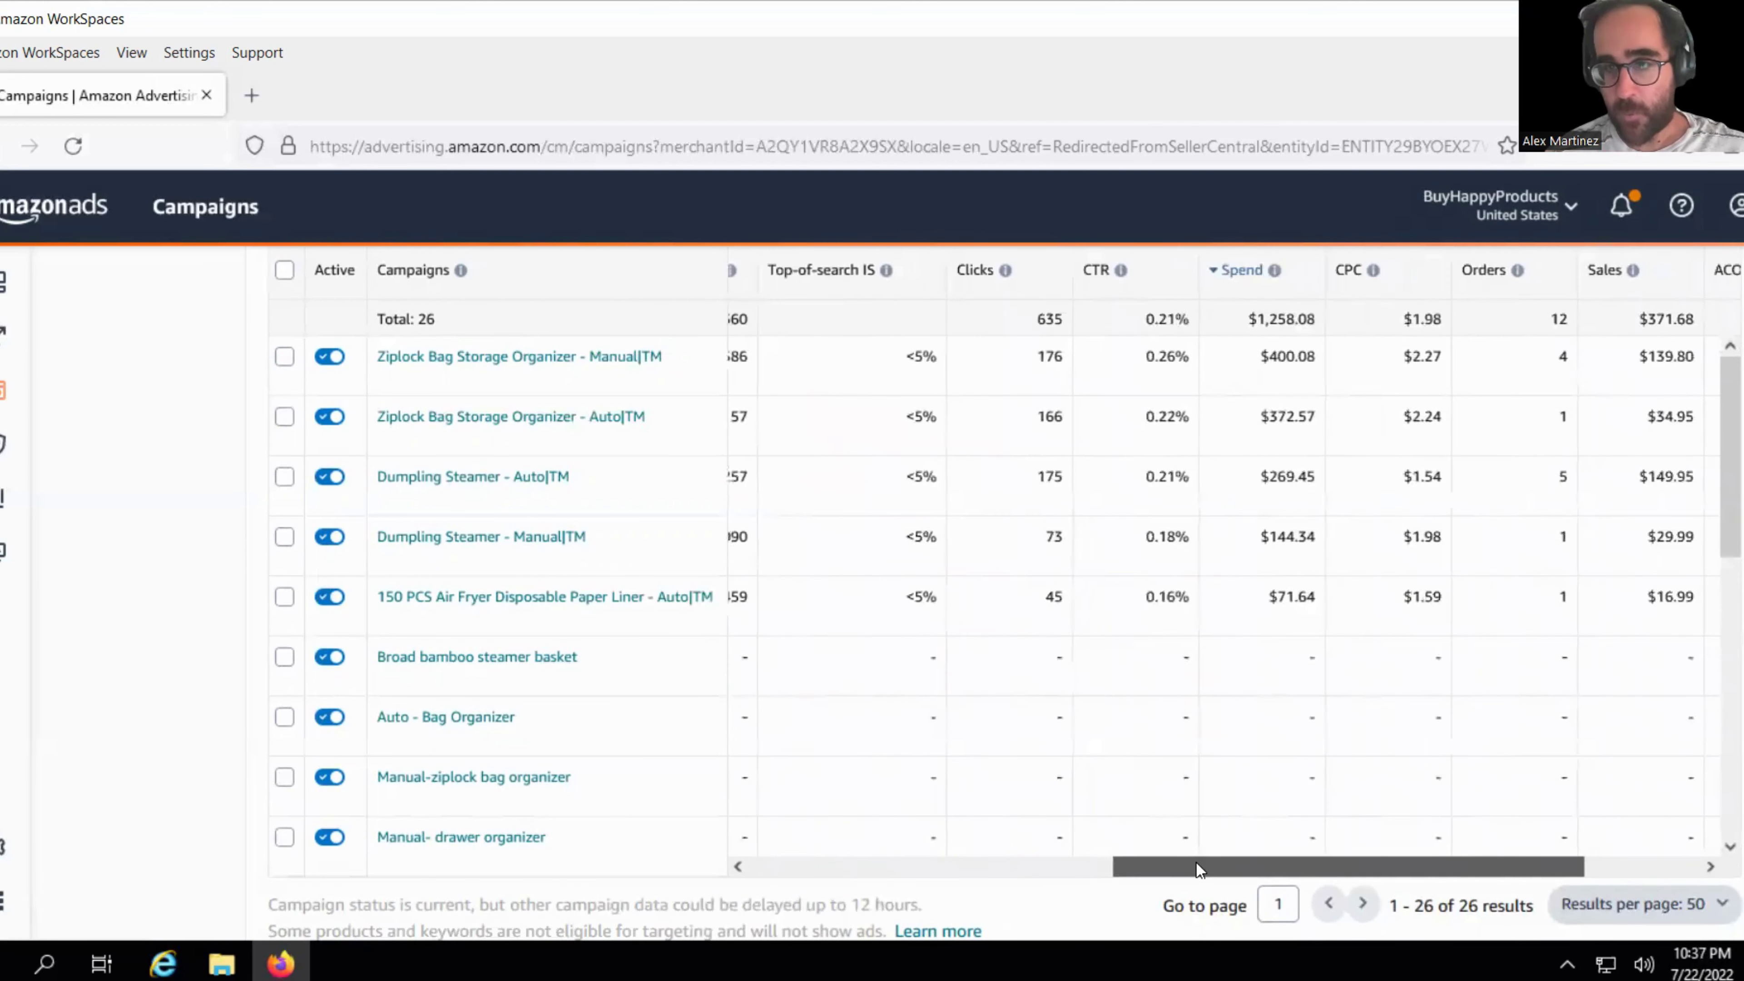
pyautogui.hscroll(1, 1197, 868)
pyautogui.hscroll(3, 1323, 862)
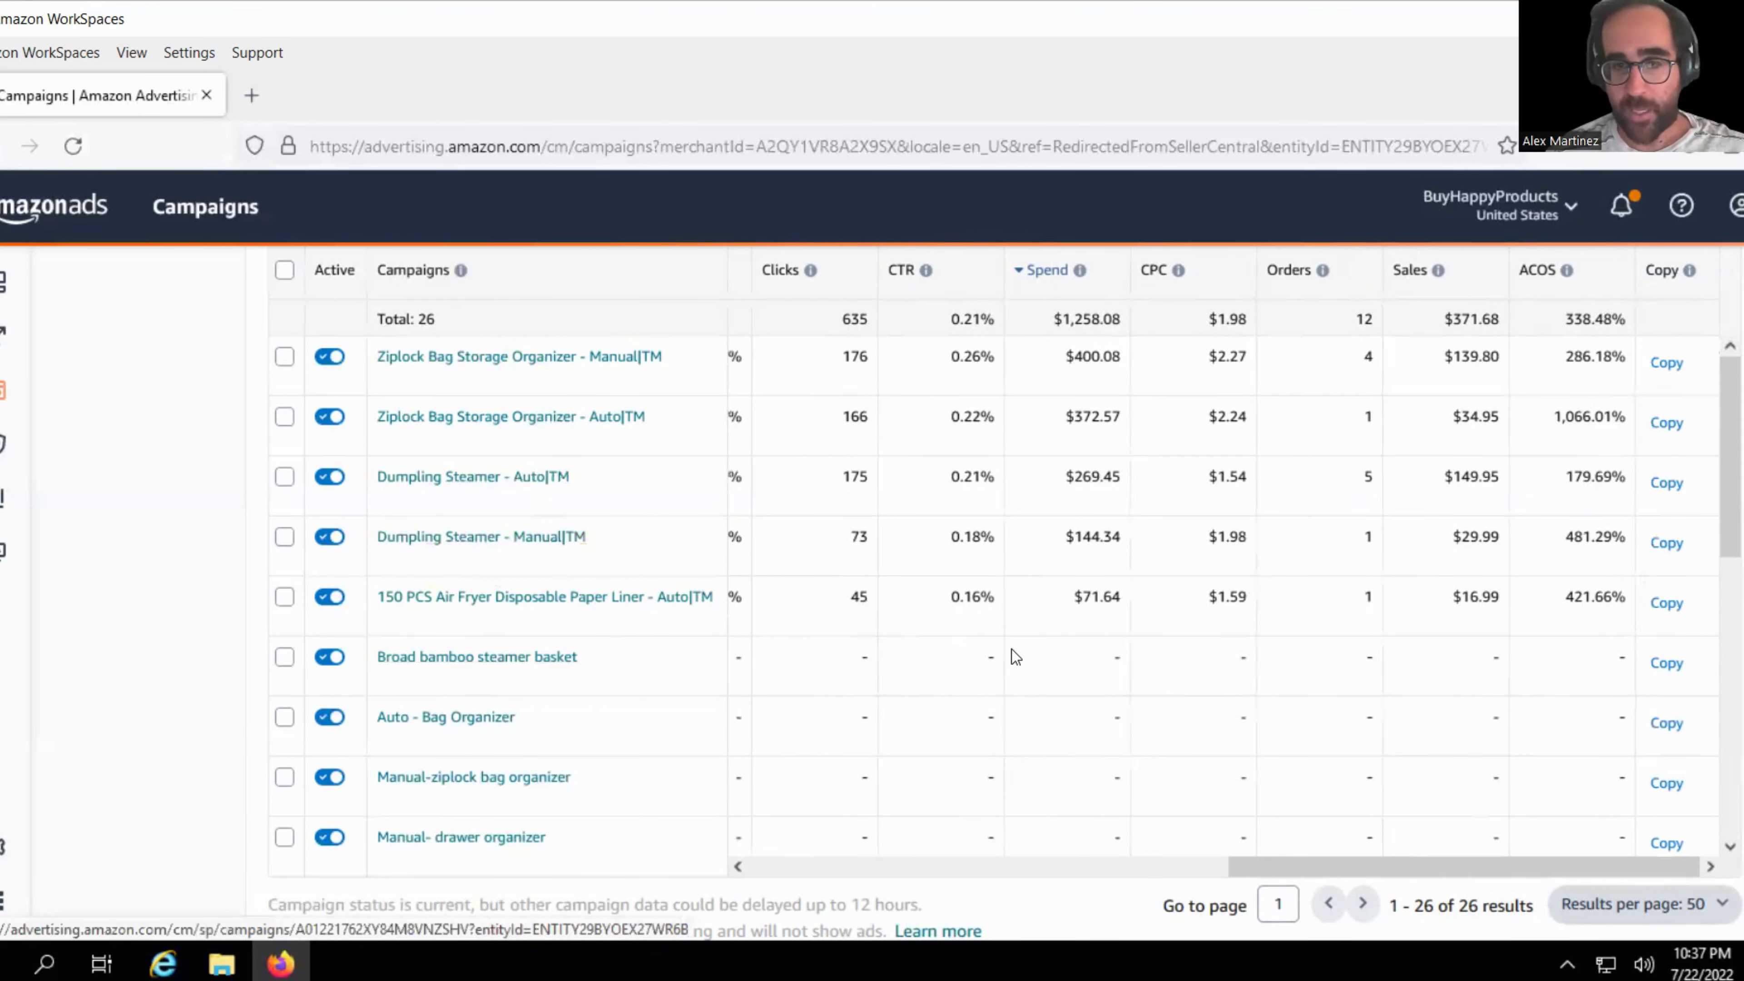
pyautogui.moveTo(1299, 860); pyautogui.dragTo(1379, 792)
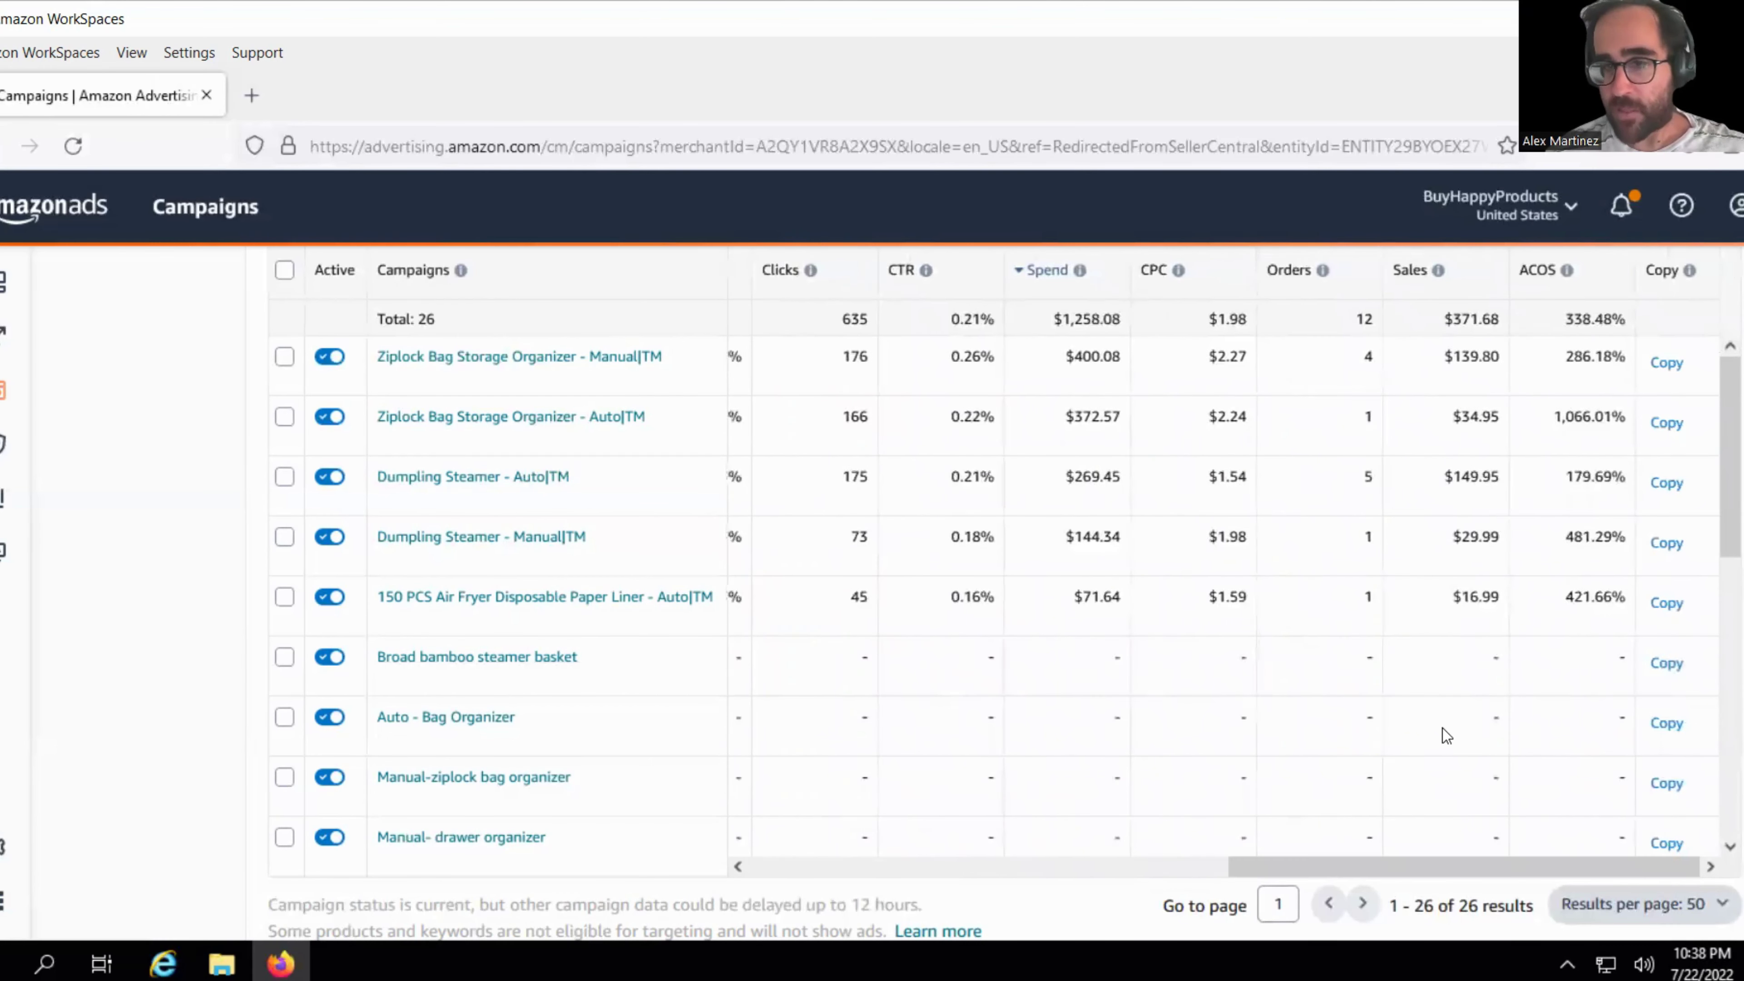